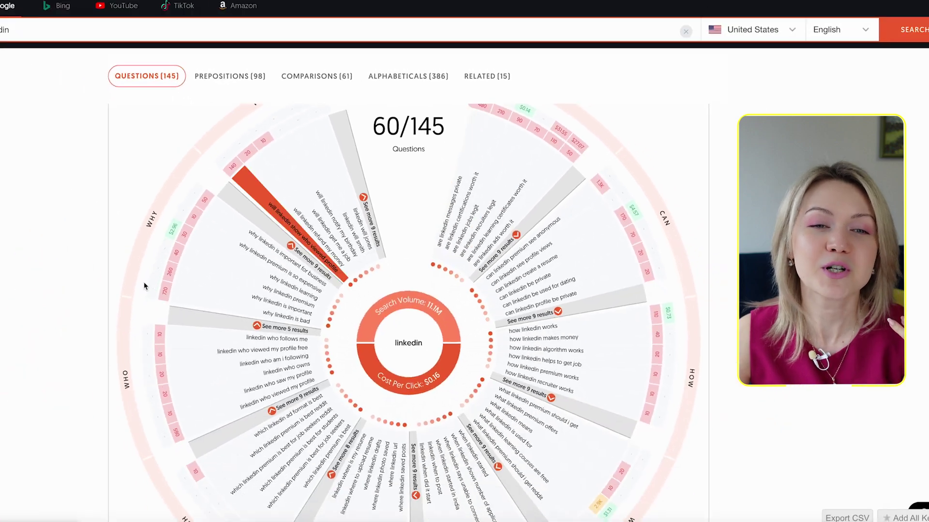
- Look through the question and preposition wheels for the keyword linkedin
scroll(68, 353, down, 10)
scroll(69, 353, down, 5)
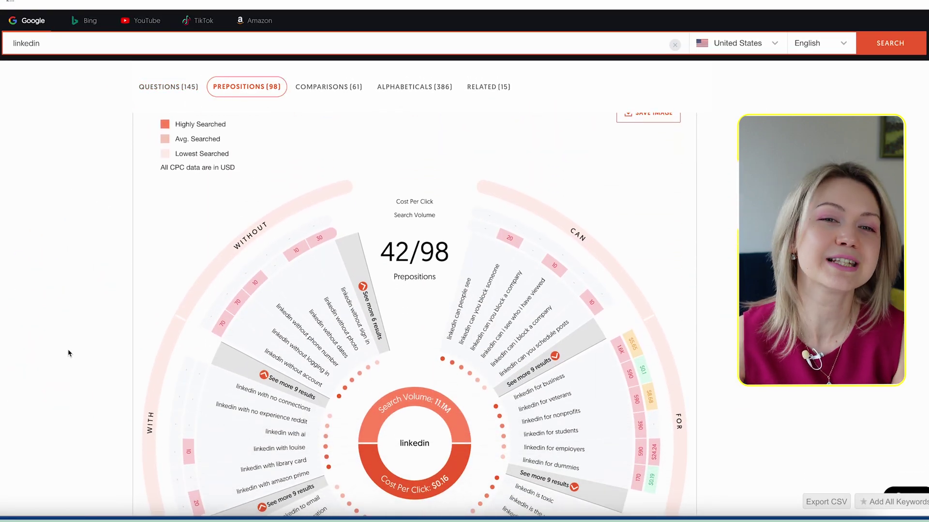
scroll(69, 353, up, 15)
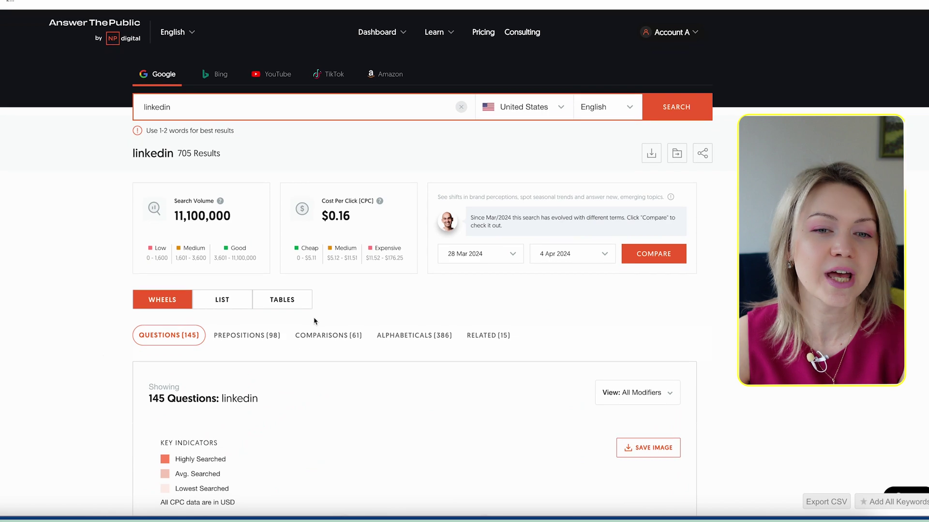
- Show the linkedin results as tables and review the question keywords grouped under each question word
click(290, 304)
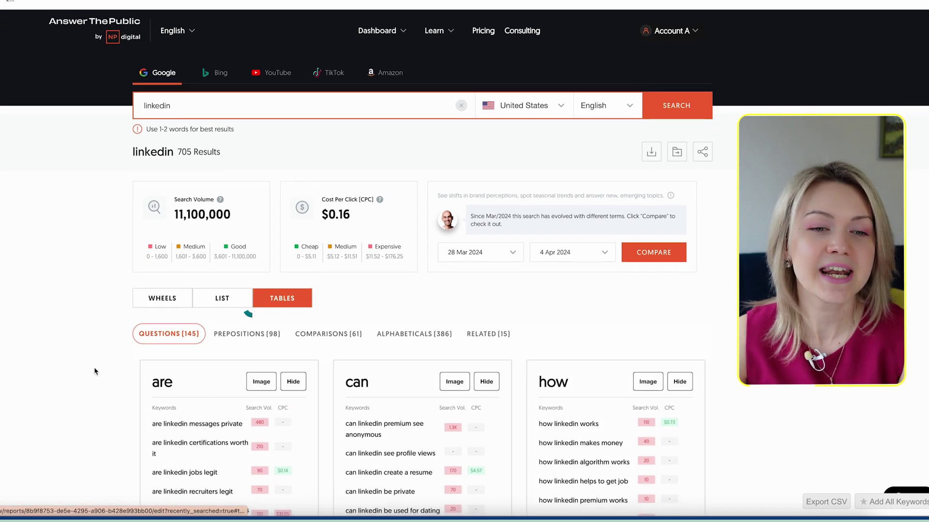
scroll(95, 372, down, 4)
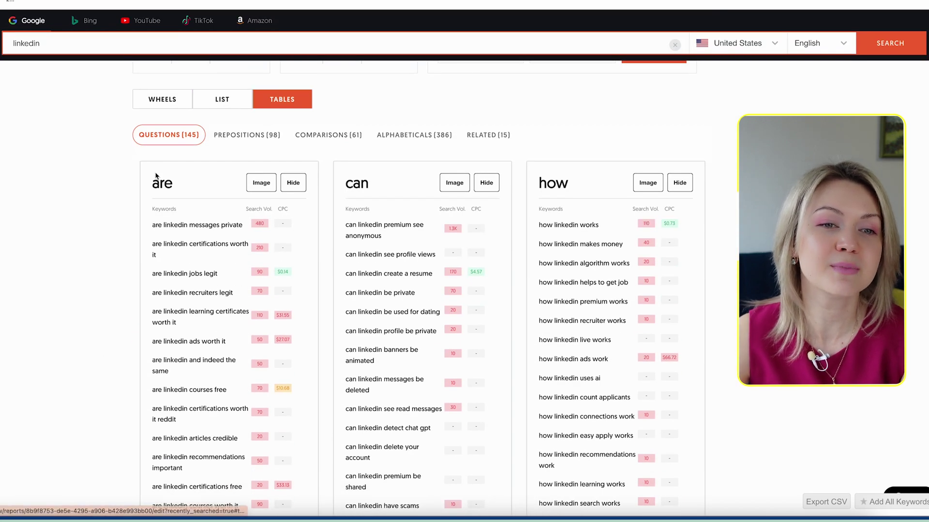
scroll(146, 193, down, 1)
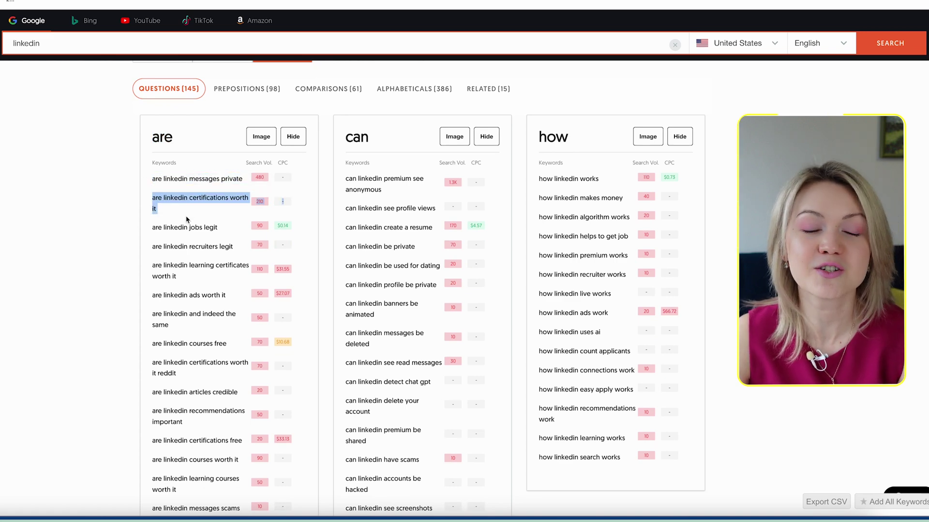
scroll(95, 221, down, 1)
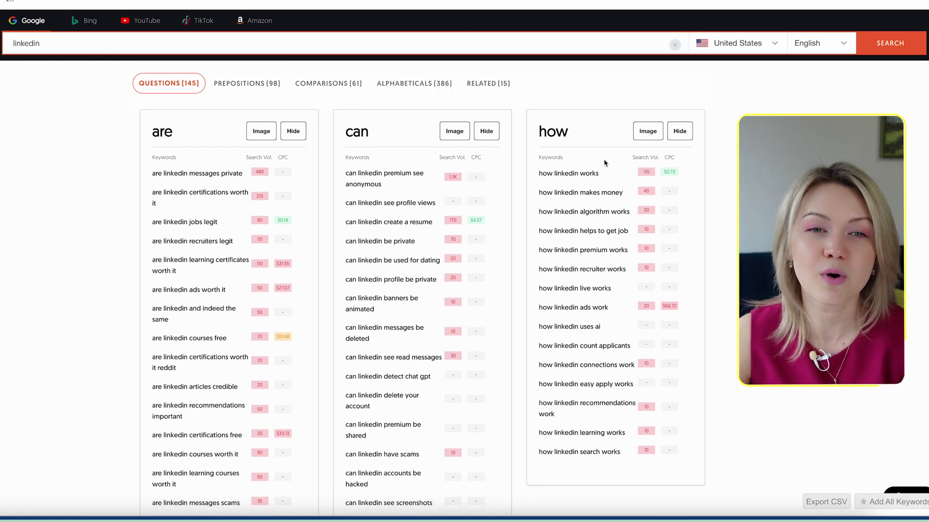
scroll(87, 265, down, 9)
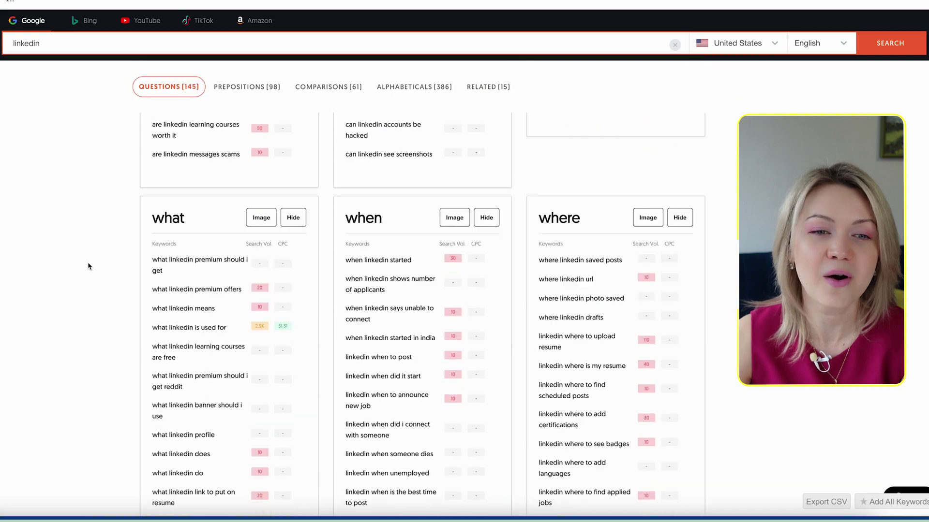
scroll(547, 242, down, 4)
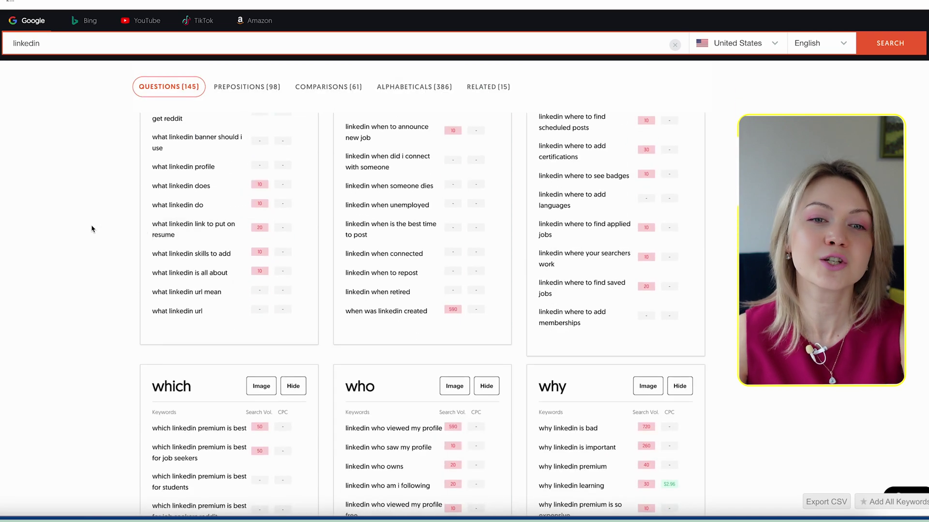
scroll(63, 228, down, 6)
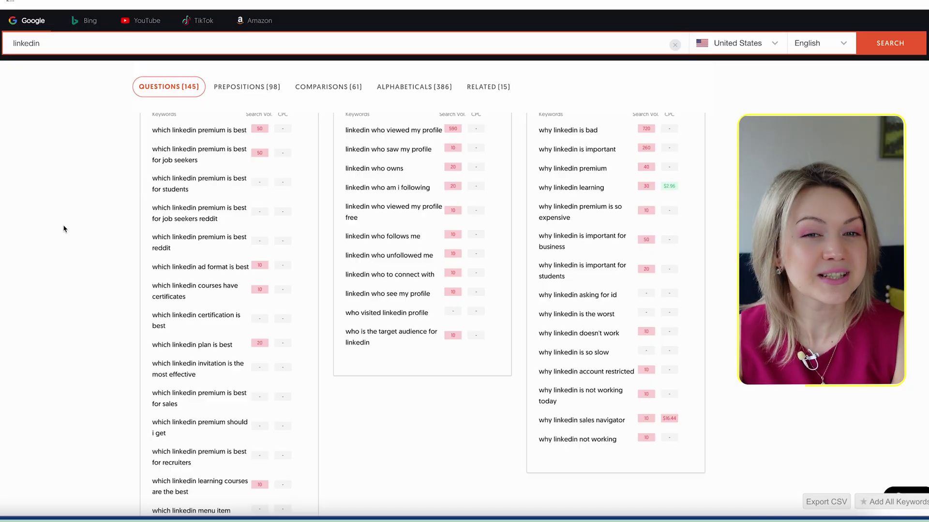
scroll(63, 228, up, 15)
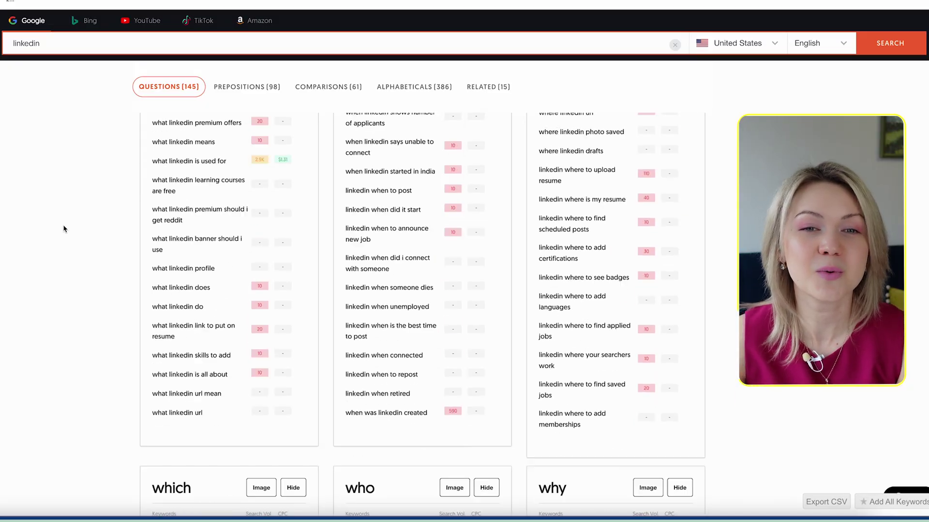
- Show the linkedin keywords as a list sorted by descending volume and examine the most searched terms, including linkedin banner
click(224, 300)
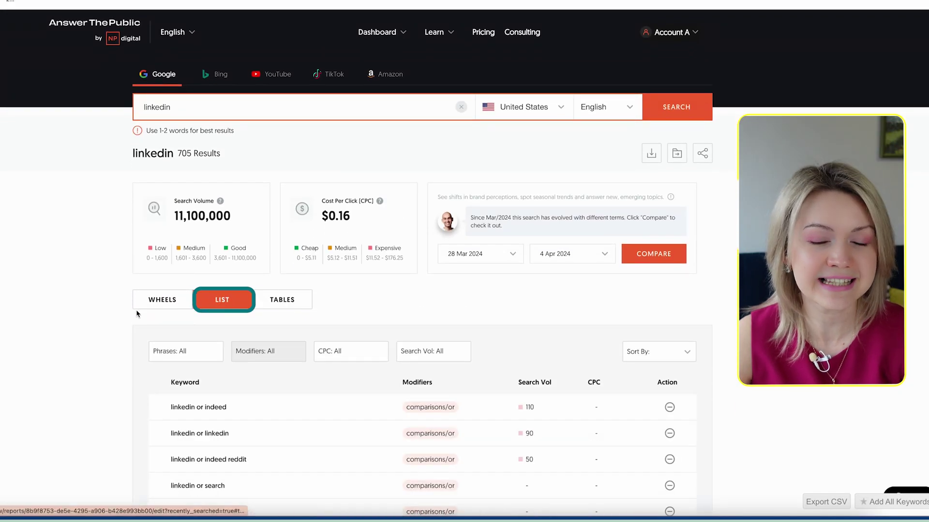
scroll(137, 312, down, 5)
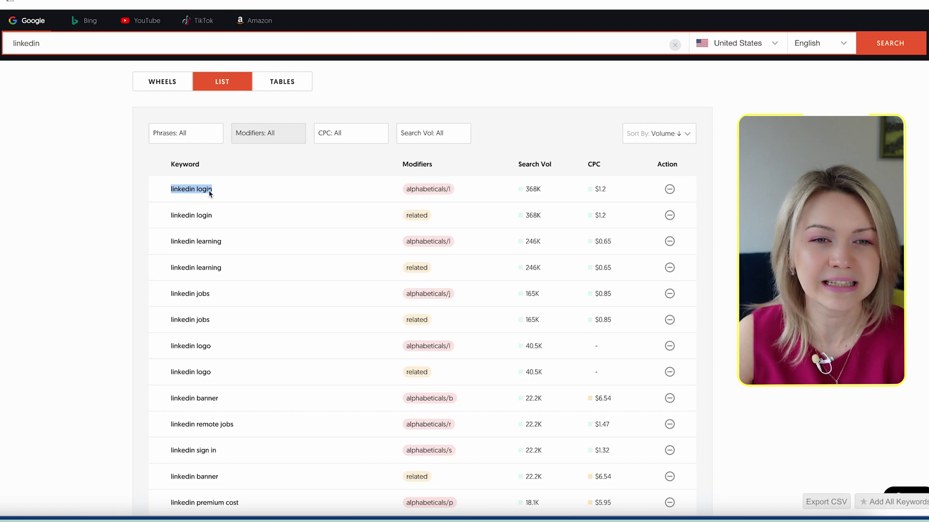
click(172, 250)
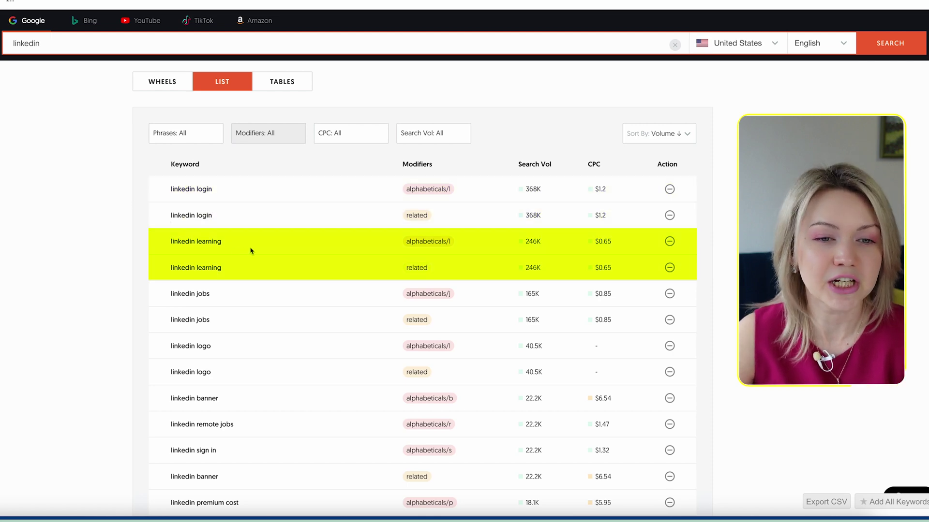
scroll(251, 251, down, 2)
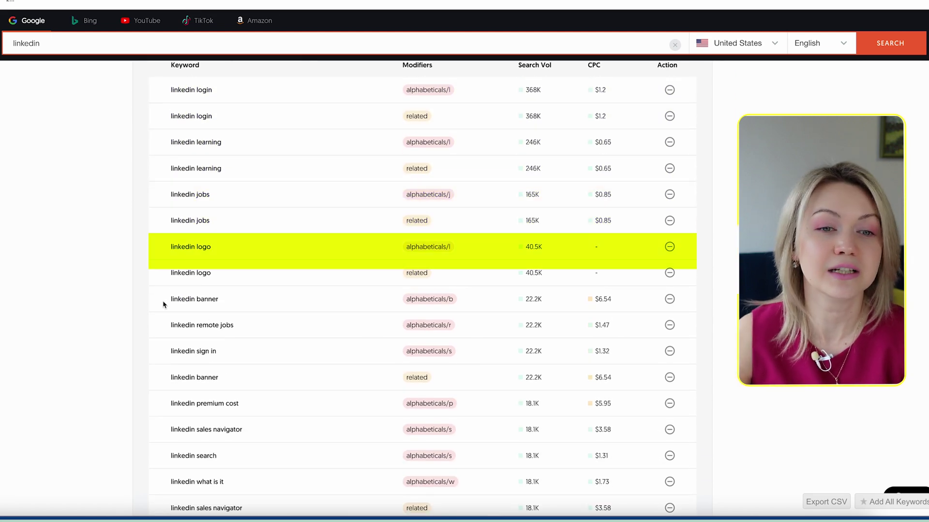
scroll(165, 305, down, 1)
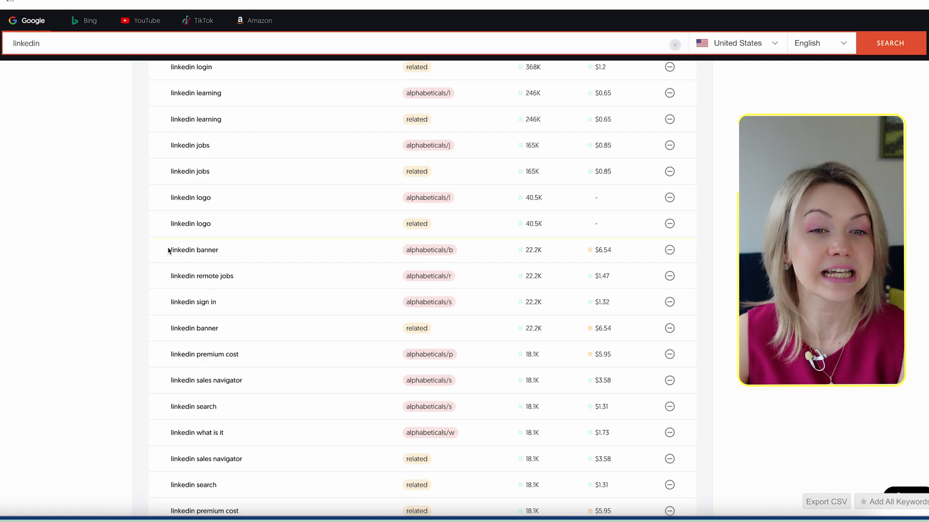
drag(169, 251, 231, 252)
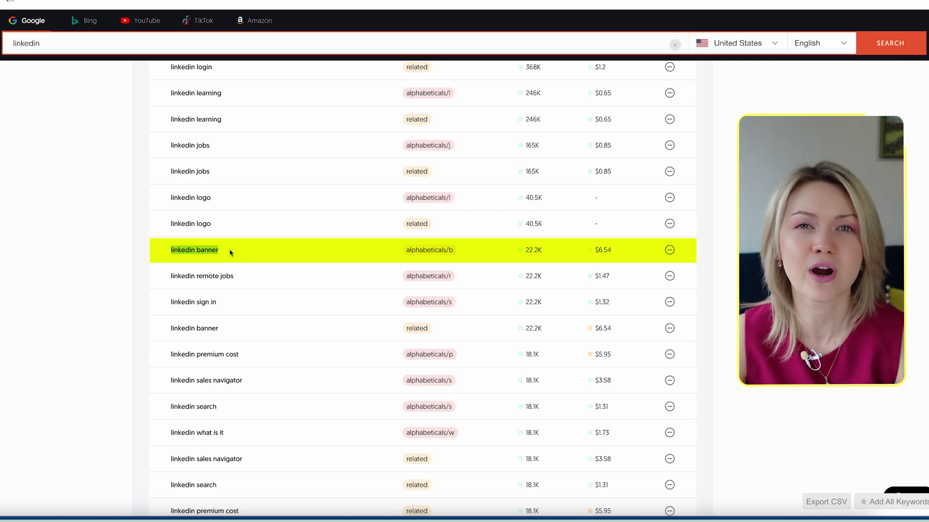
- Compare the search volumes of further keywords such as linkedin premium cost, linkedin sales navigator and linkedin background photos
scroll(223, 255, down, 1)
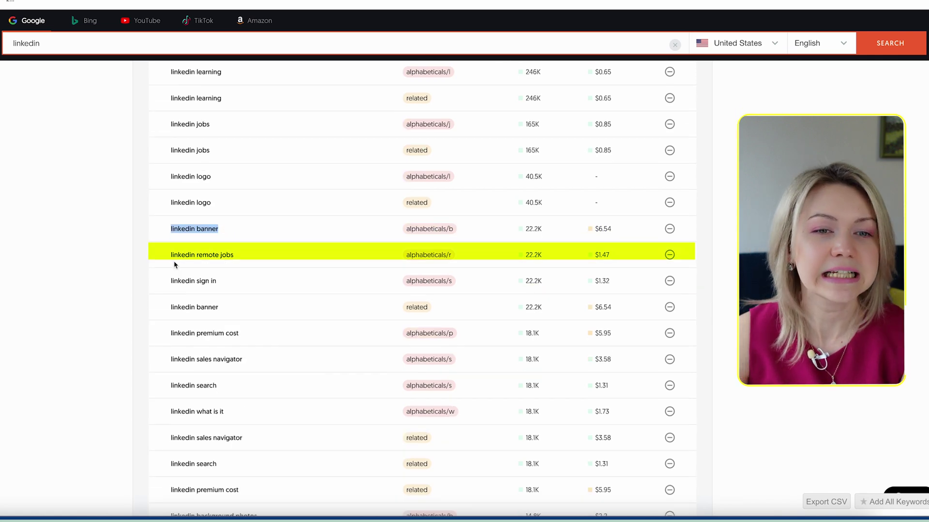
scroll(284, 260, down, 2)
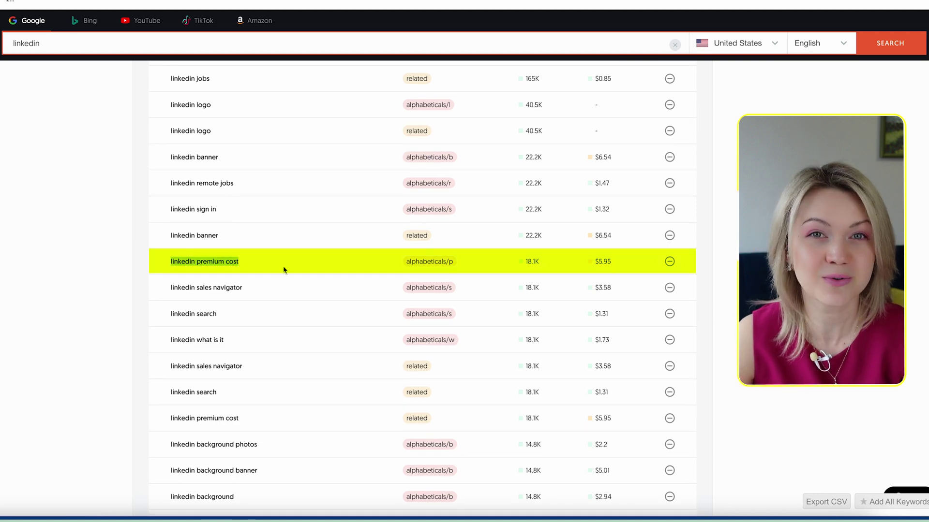
drag(169, 289, 279, 292)
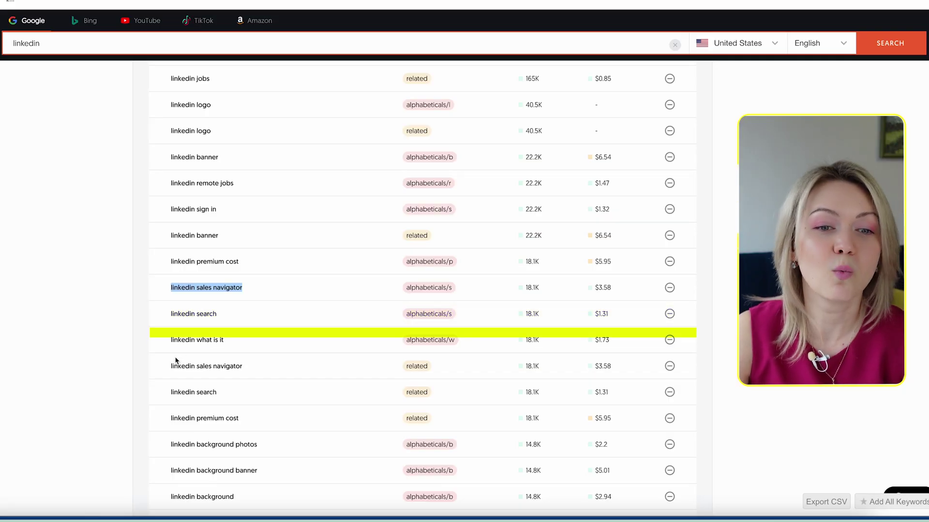
scroll(171, 336, down, 2)
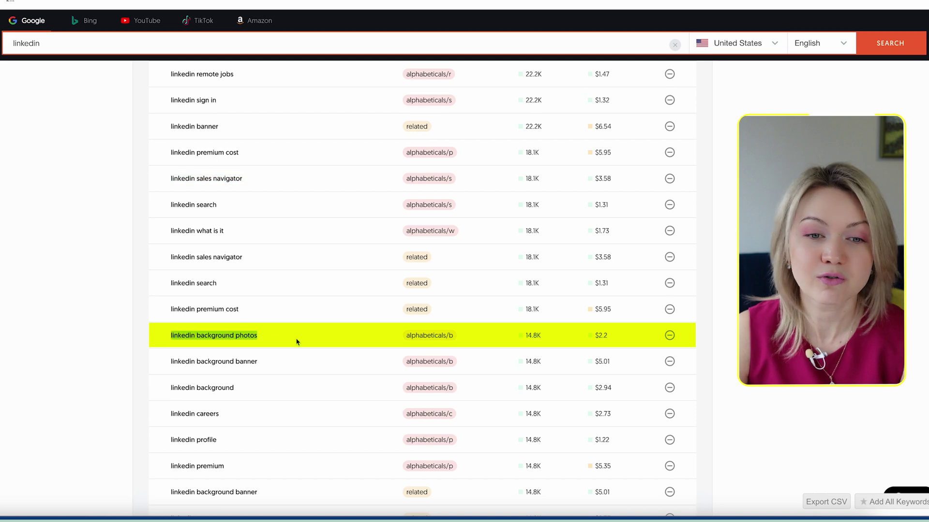
drag(537, 342, 531, 337)
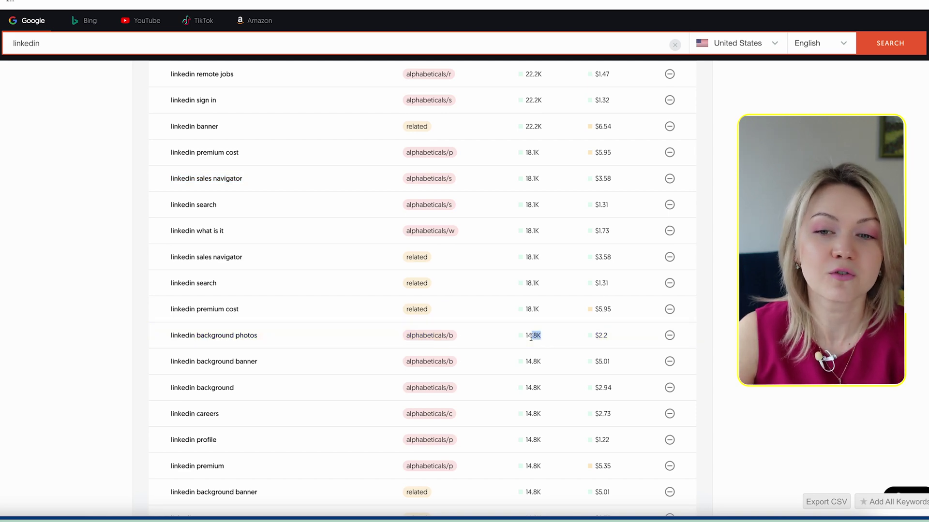
scroll(526, 340, up, 15)
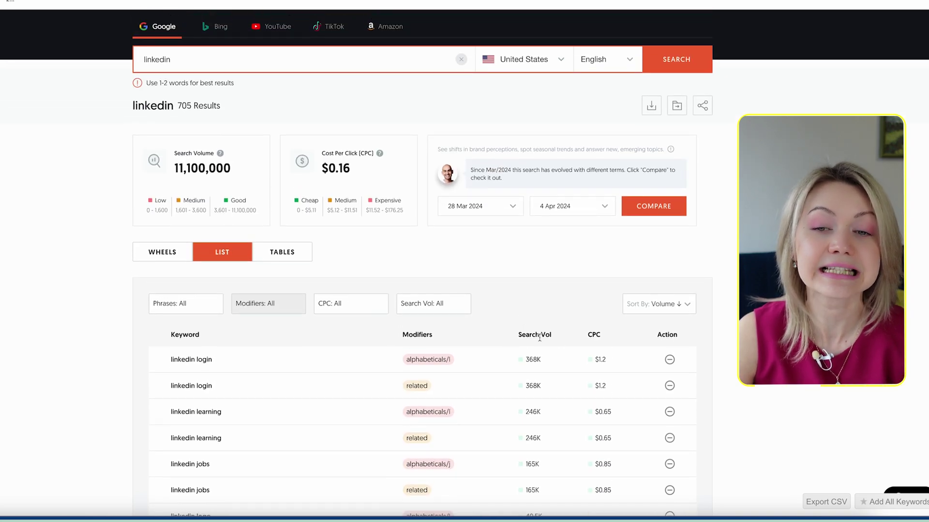
scroll(539, 337, down, 2)
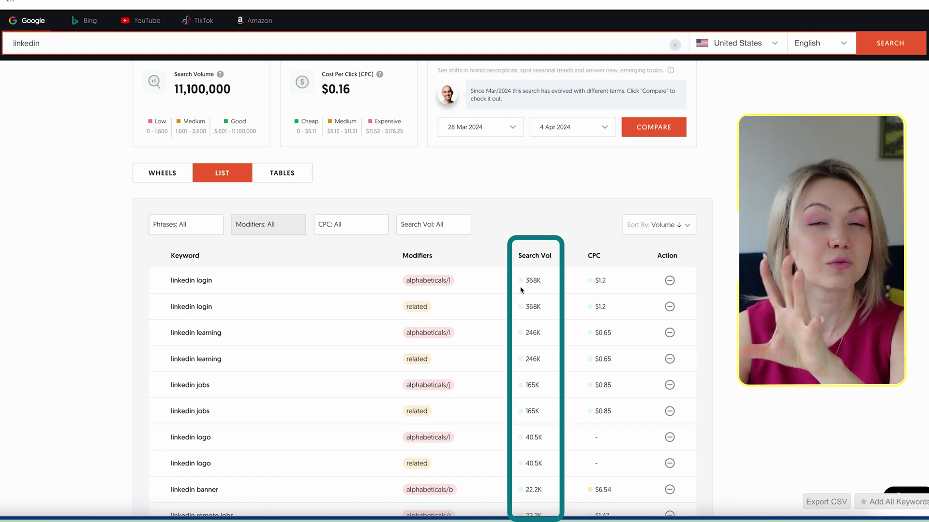
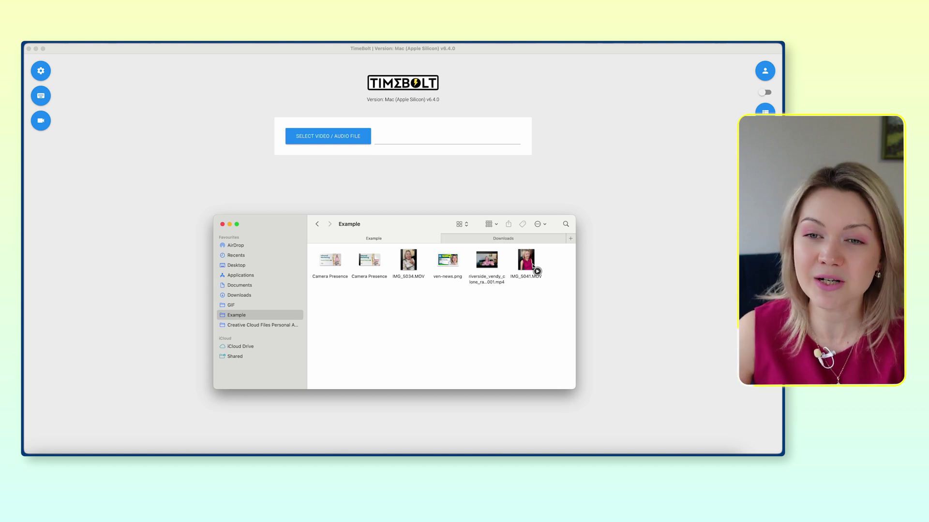
- Load IMG_5041.MOV into TimeBolt and inspect the detected silences along its timeline
drag(556, 162, 527, 158)
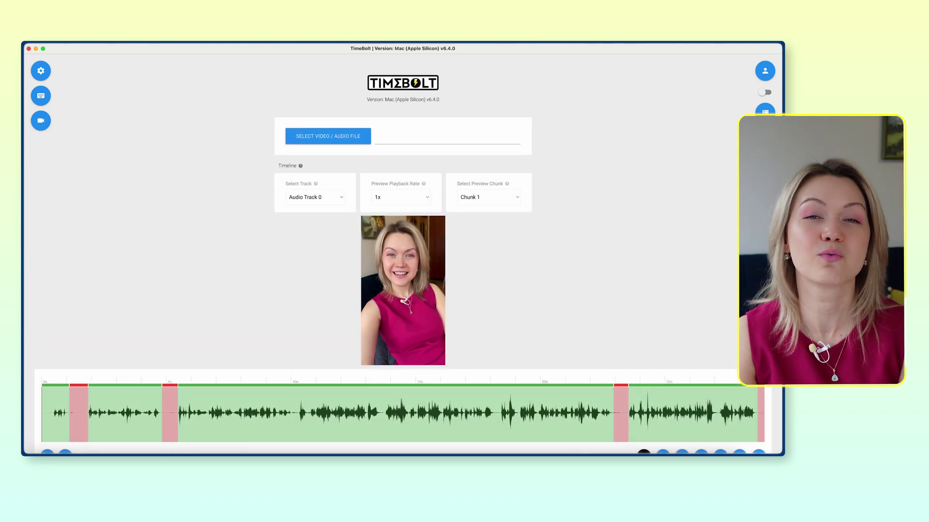
scroll(538, 267, down, 2)
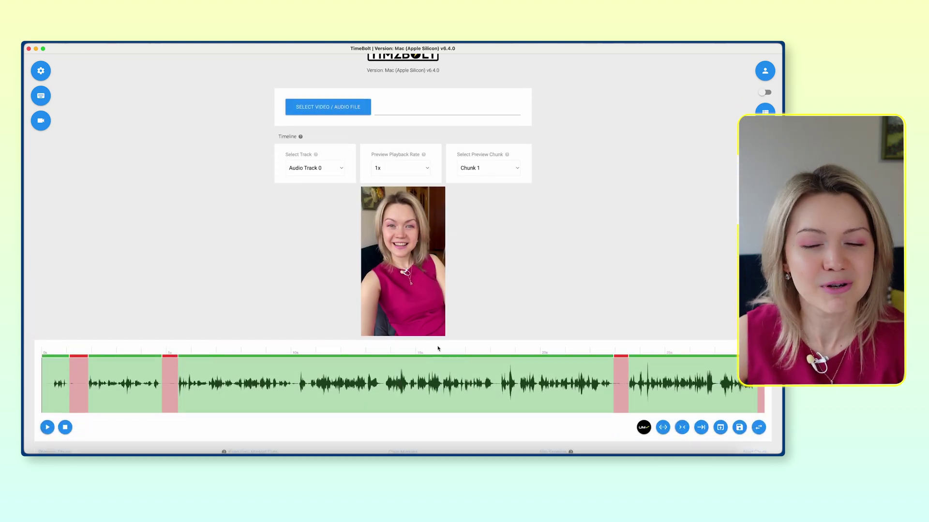
scroll(488, 390, right, 15)
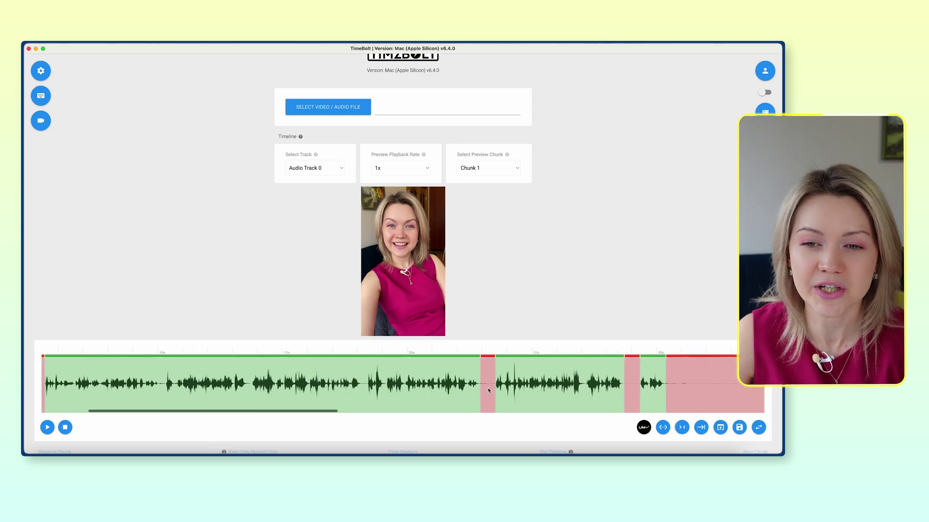
- Split the recording where needed and mark the unwanted spoken segments on the timeline for removal
scroll(477, 373, right, 10)
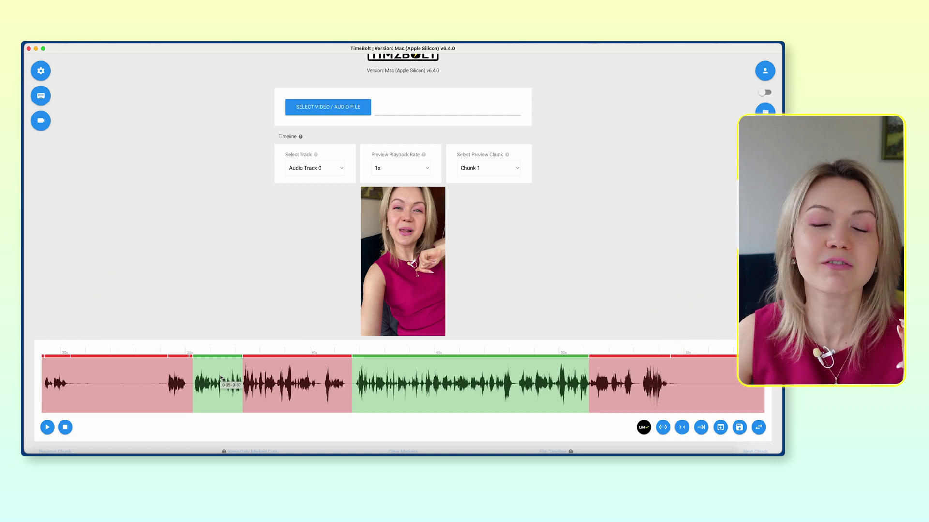
key(s)
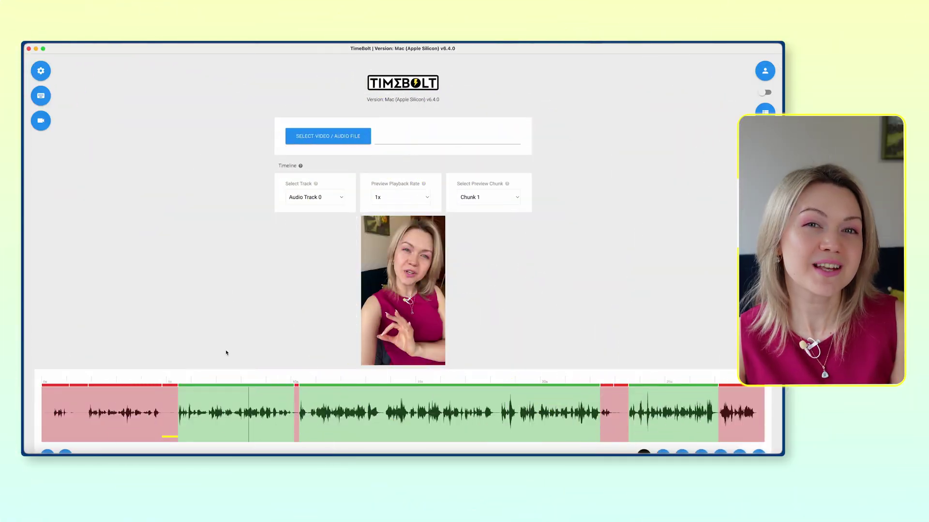
scroll(225, 354, down, 10)
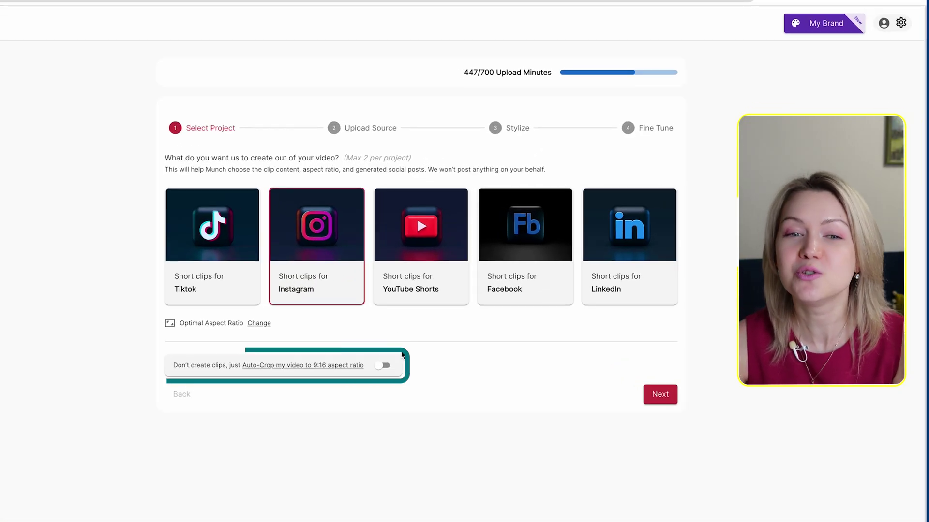
- In the new Munch project, choose only to auto-crop the video to 9:16 and continue to the source upload
click(383, 366)
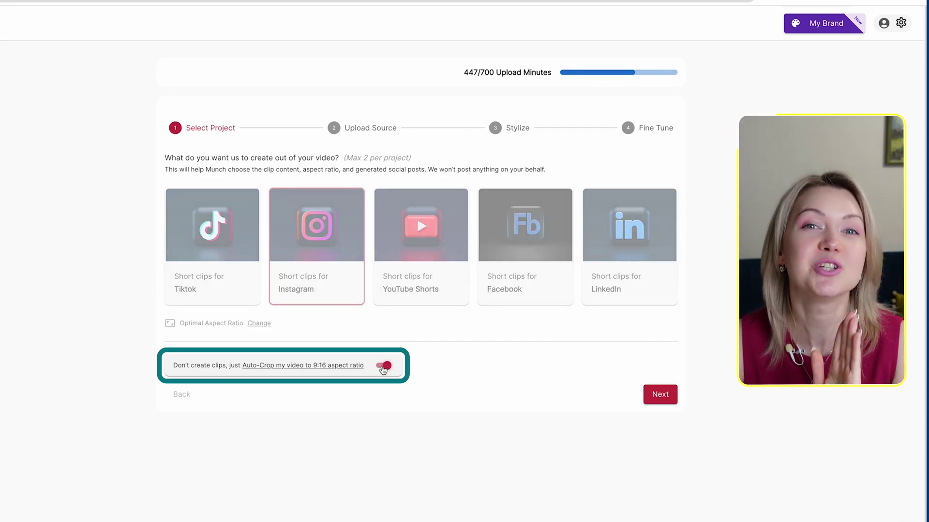
click(660, 395)
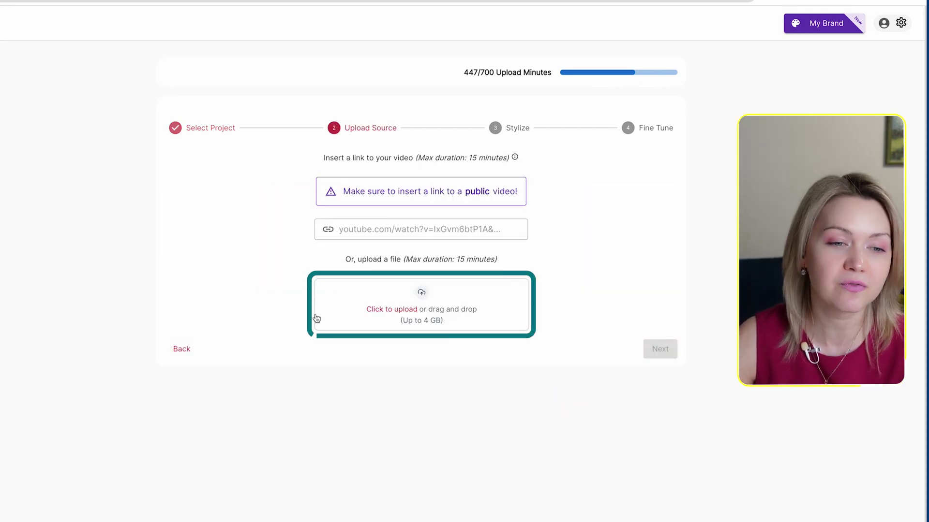
- Upload IMG_5041_timebolted.mp4 from the Example folder as the project's source video
click(392, 309)
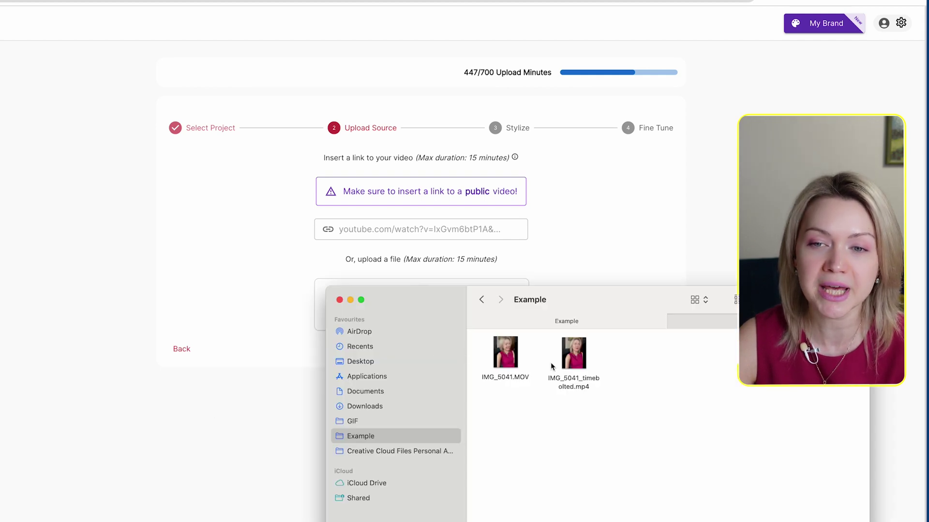
drag(635, 320, 757, 342)
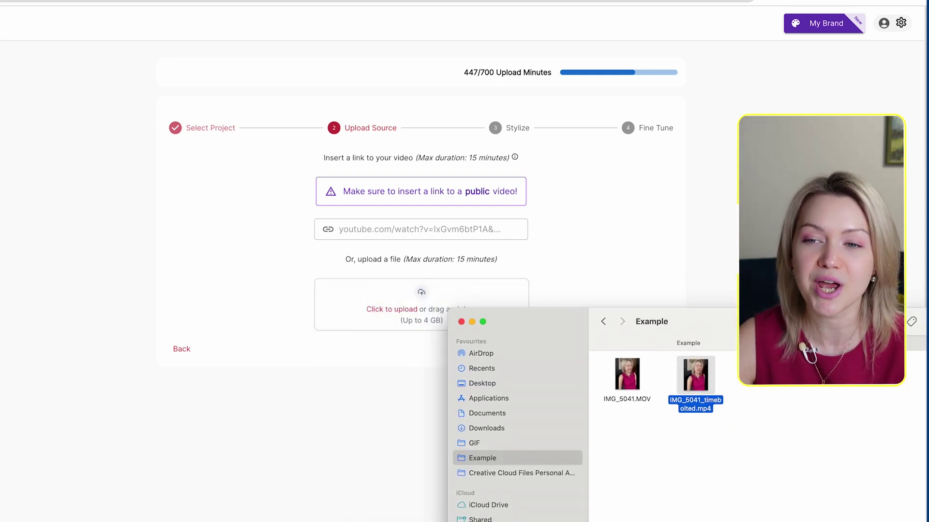
drag(697, 385, 379, 317)
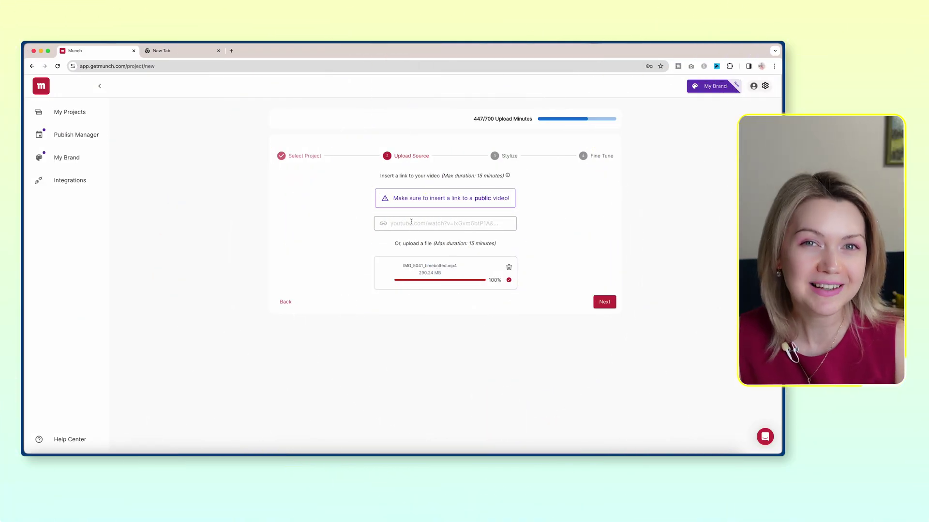
- Continue past the source upload, keep the Hormoso subtitle style and proceed to the Fine Tune stage
click(604, 301)
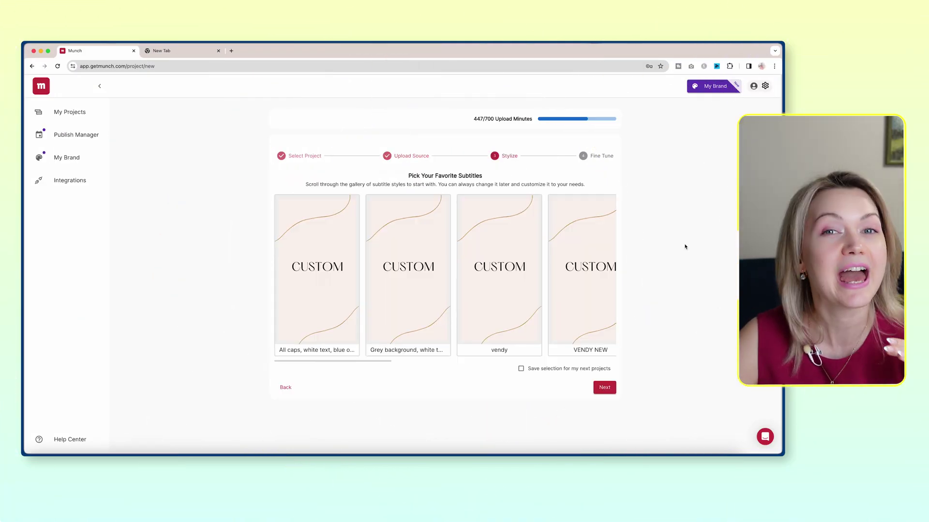
scroll(541, 247, right, 10)
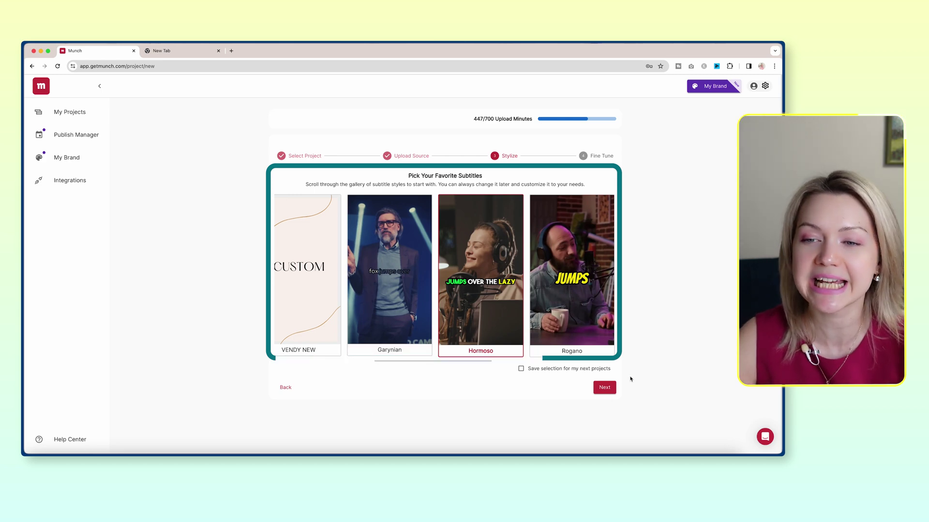
click(605, 388)
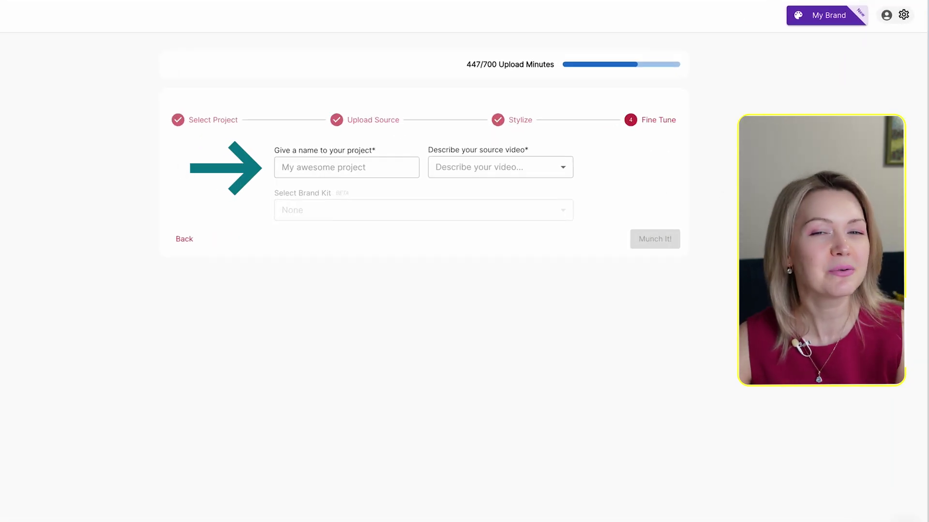
- Name the project LinkedIn Video, describe the source video as Explainer and submit it for processing
click(547, 169)
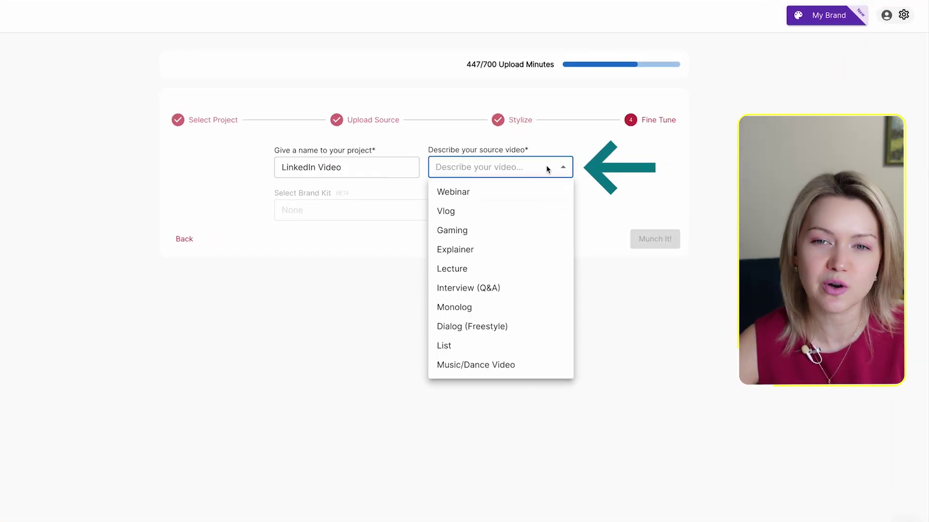
click(527, 250)
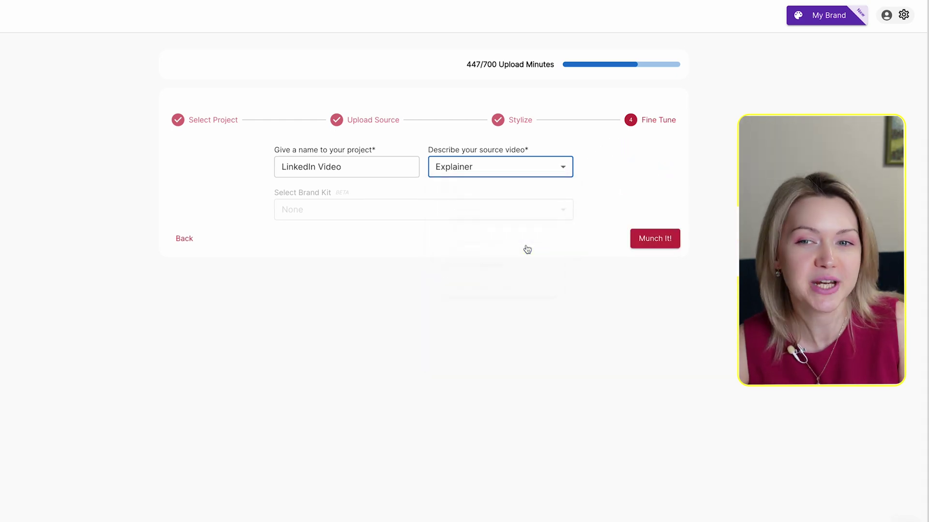
click(666, 243)
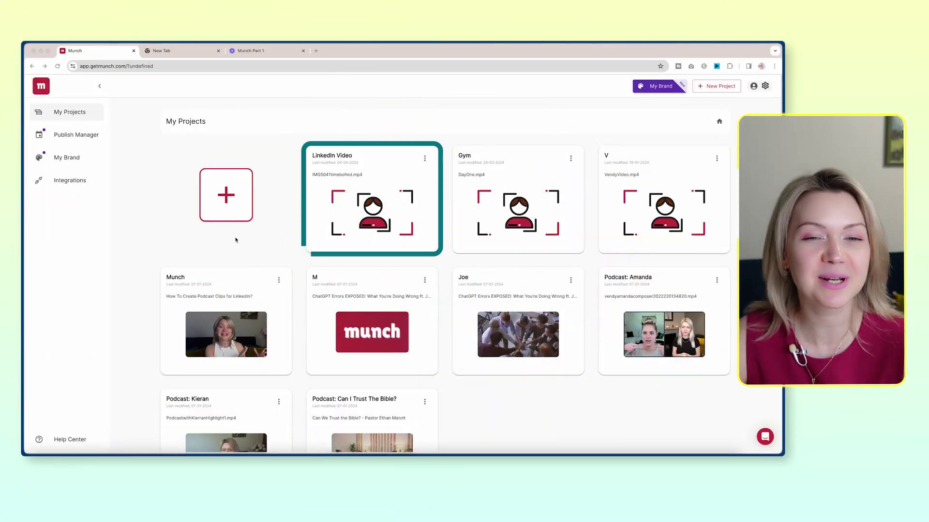
- Open the LinkedIn Video project and look through its generated subtitles as far as the "1020 minutes" line
click(347, 214)
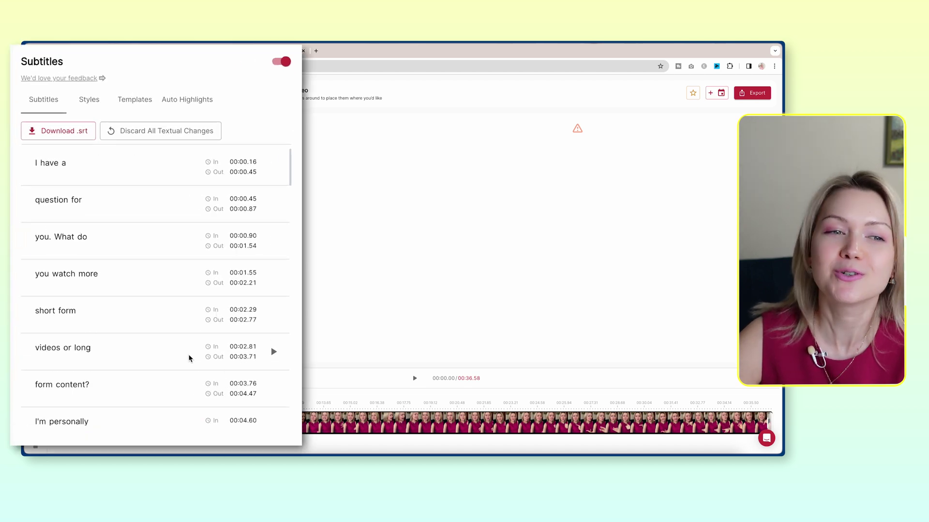
scroll(167, 366, down, 8)
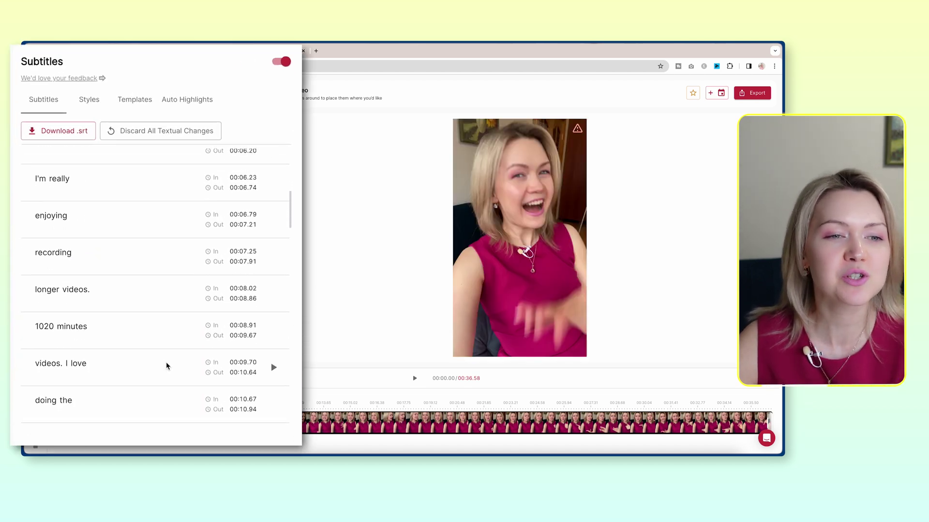
scroll(166, 366, down, 1)
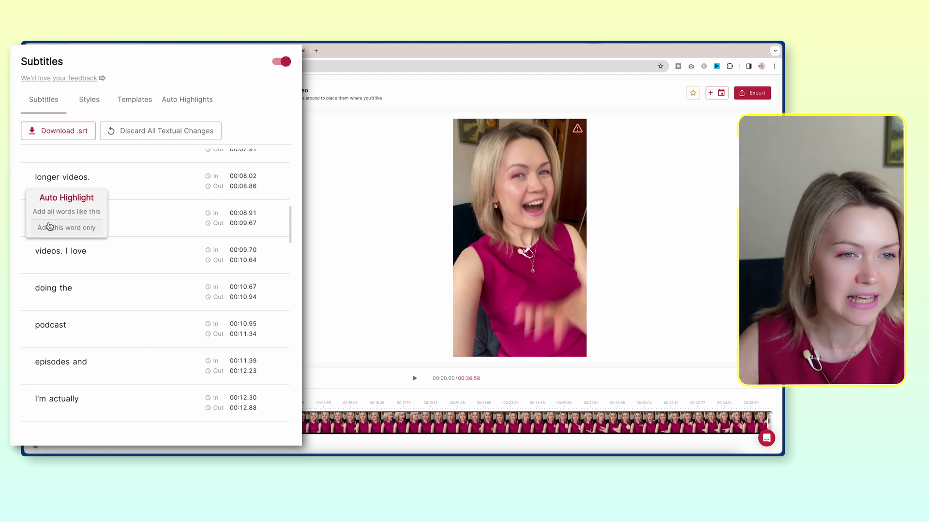
- Play the "1020 minutes" subtitle to check it and correct its text to "10-20 minutes"
click(43, 215)
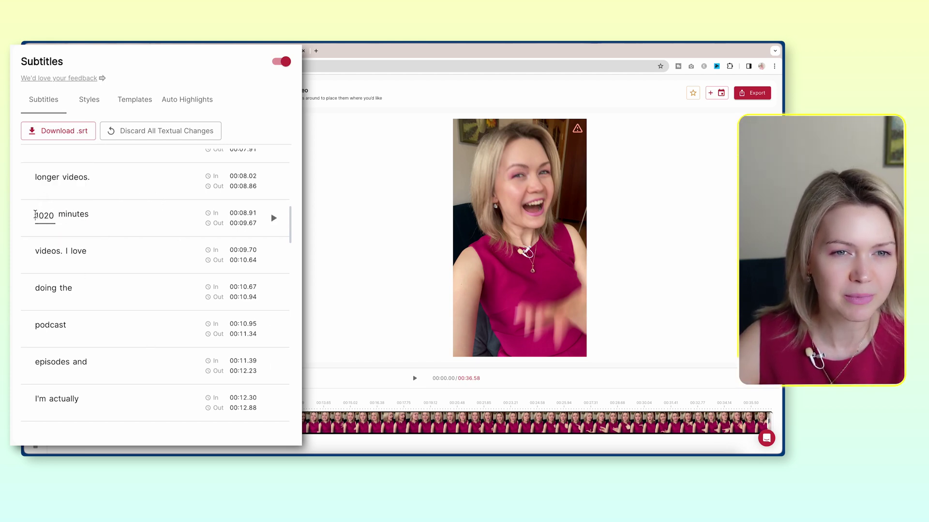
click(275, 220)
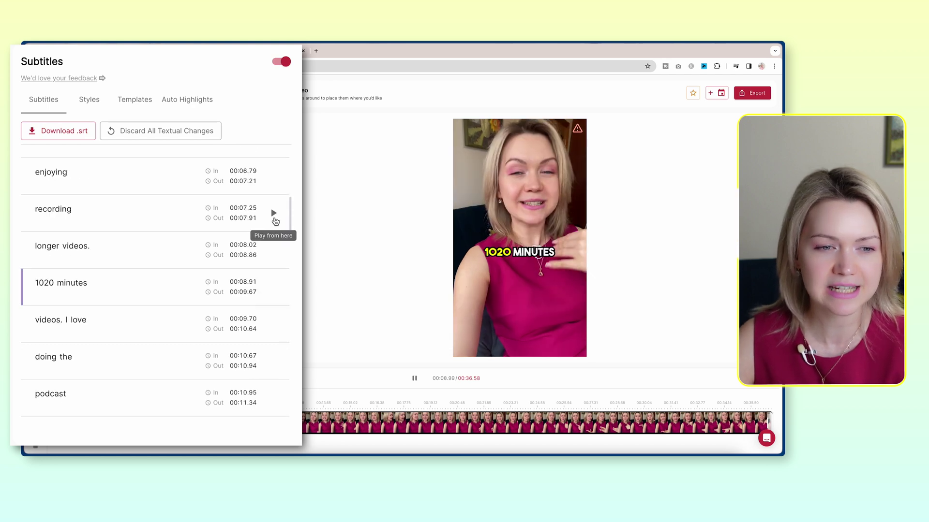
click(275, 221)
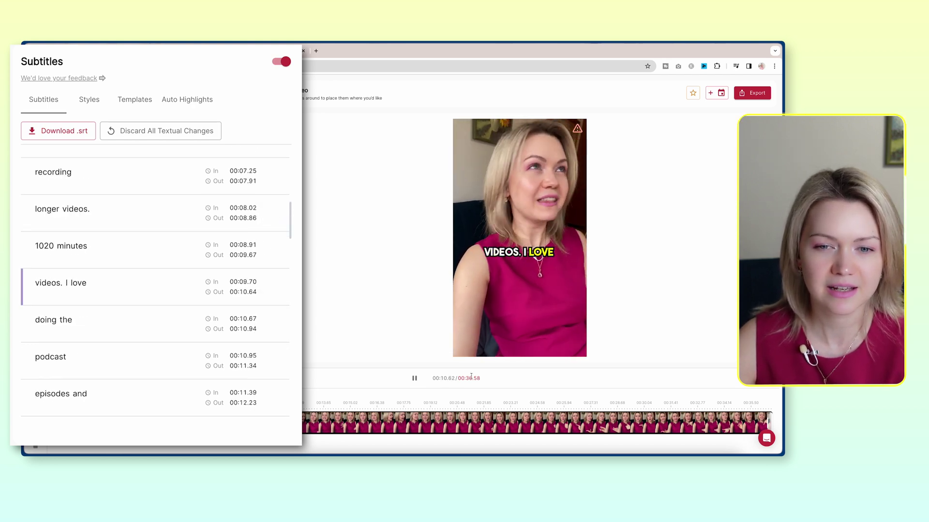
click(122, 273)
scroll(97, 242, up, 1)
click(46, 216)
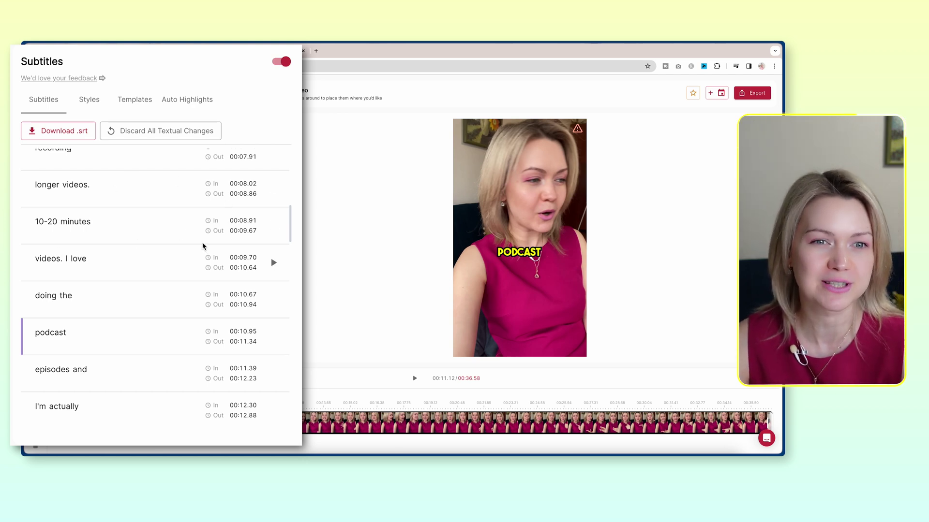
scroll(203, 247, down, 3)
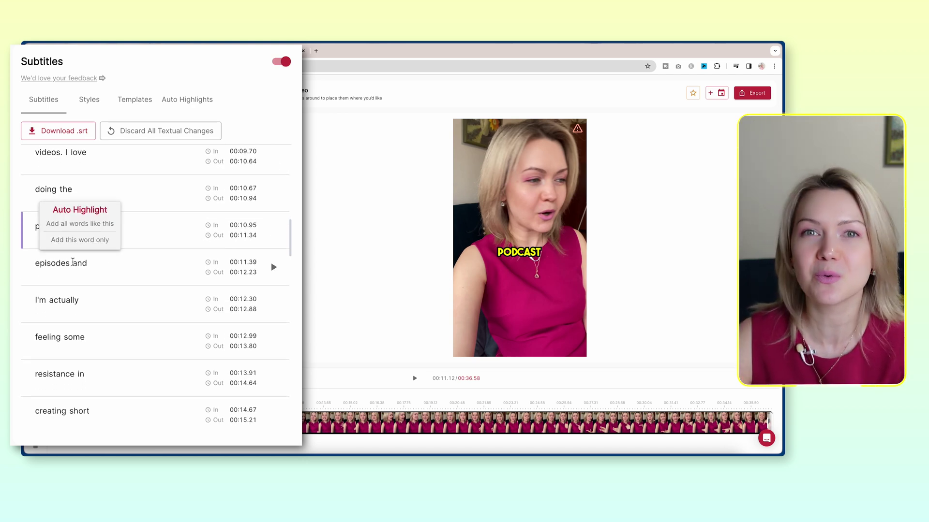
mouse_move(84, 264)
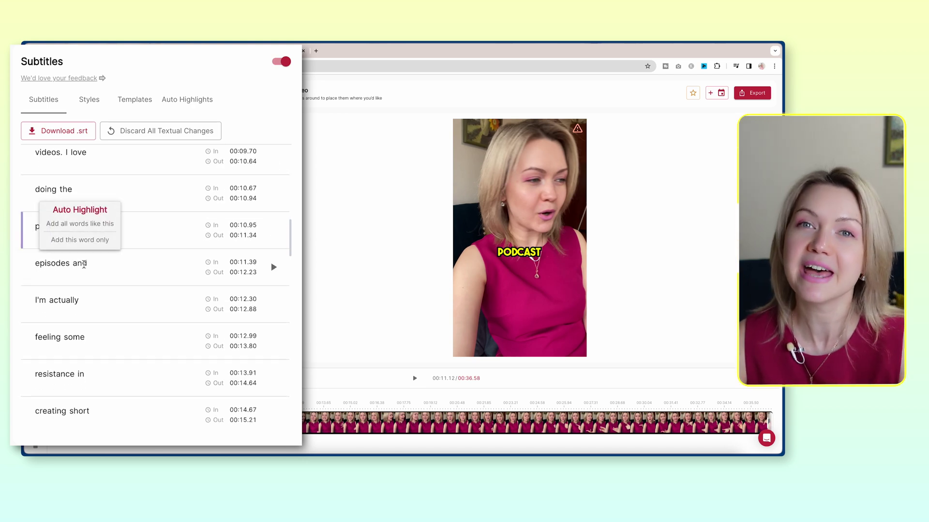
- Change the font in the subtitle styles to Shrikhand
click(82, 104)
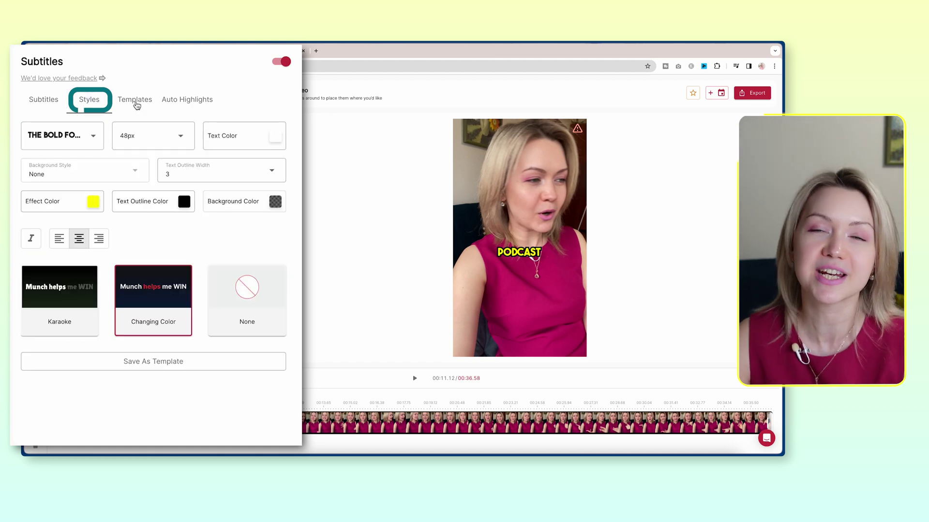
click(62, 135)
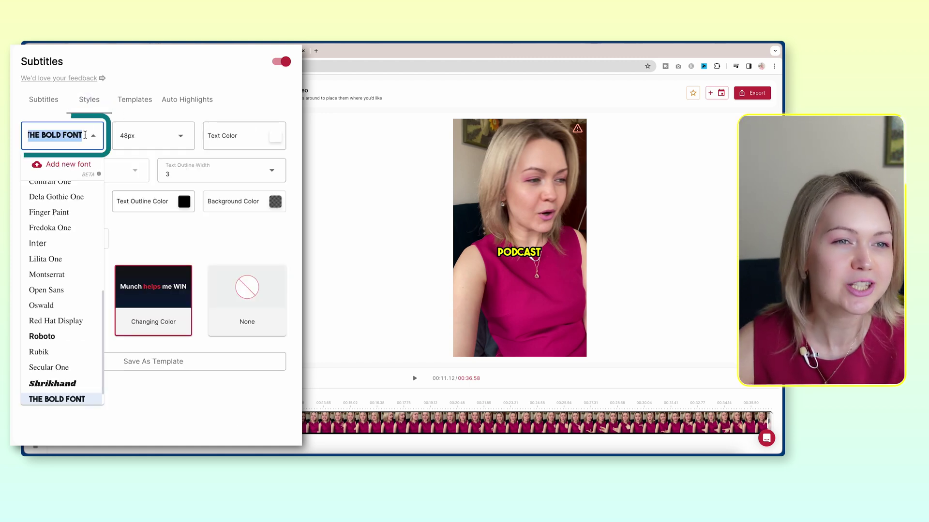
scroll(76, 243, down, 1)
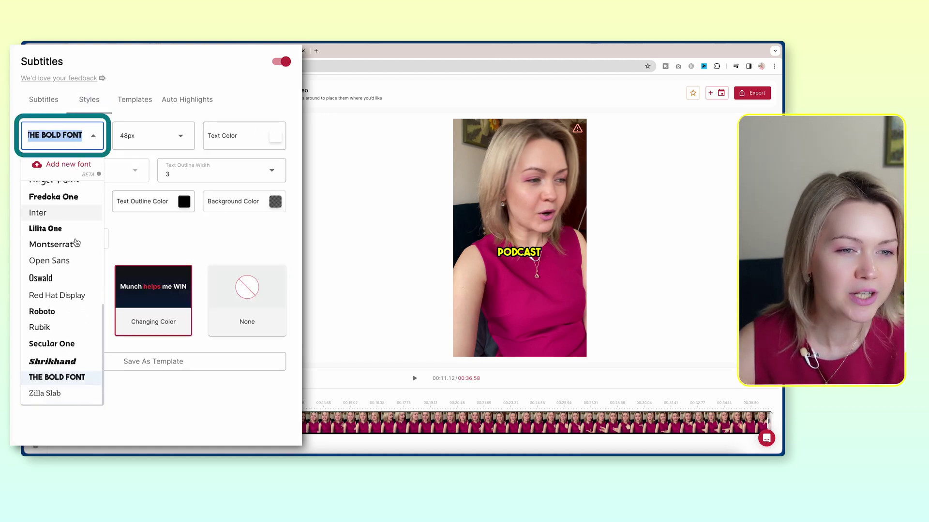
click(77, 359)
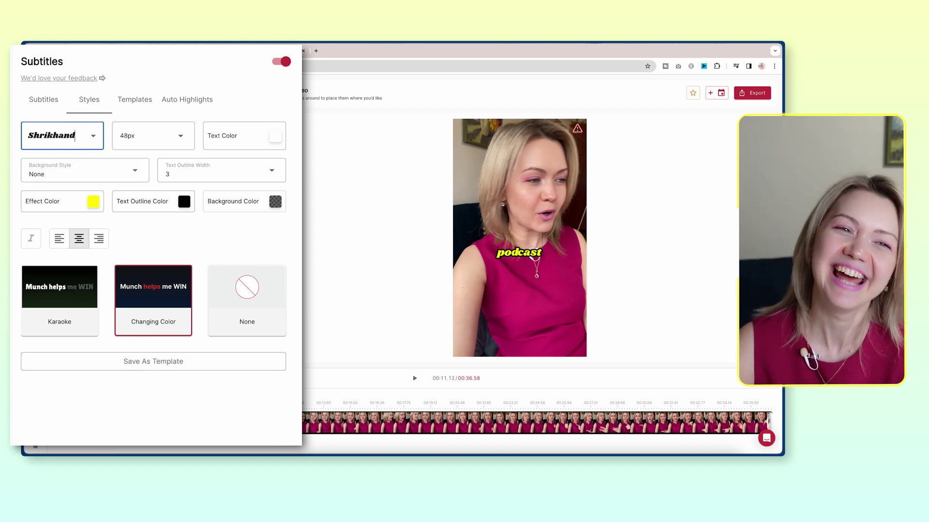
- Set the subtitle font size to 60px
click(179, 138)
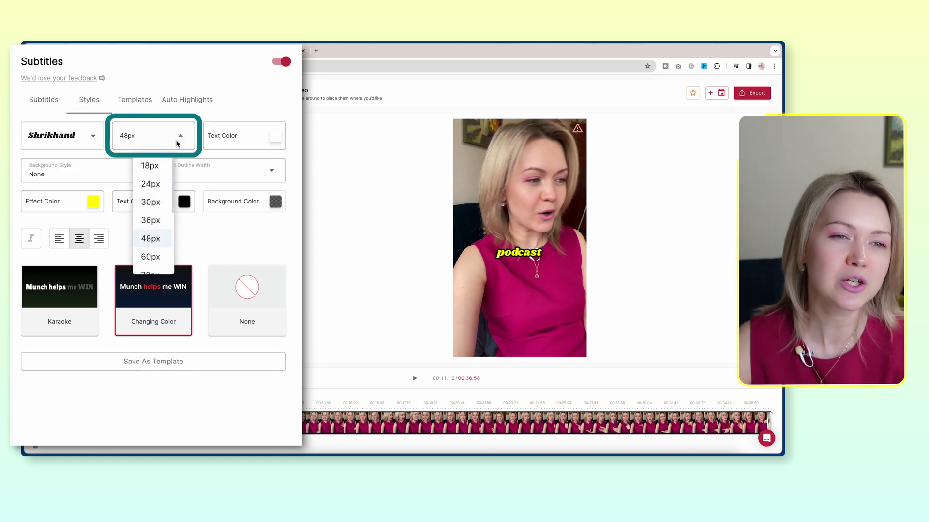
scroll(164, 230, down, 1)
click(160, 223)
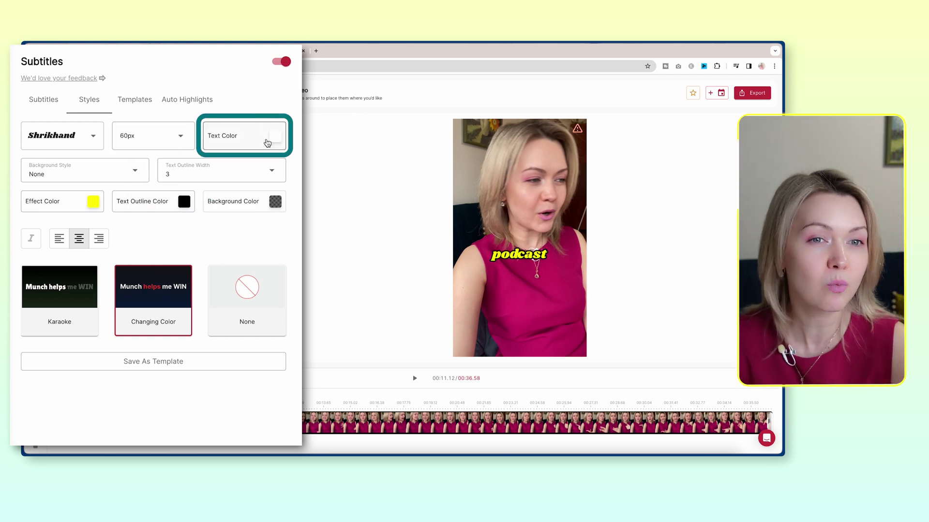
- Give the subtitles a Rounded background style with the semi-transparent background color F5F6F7DE
click(121, 177)
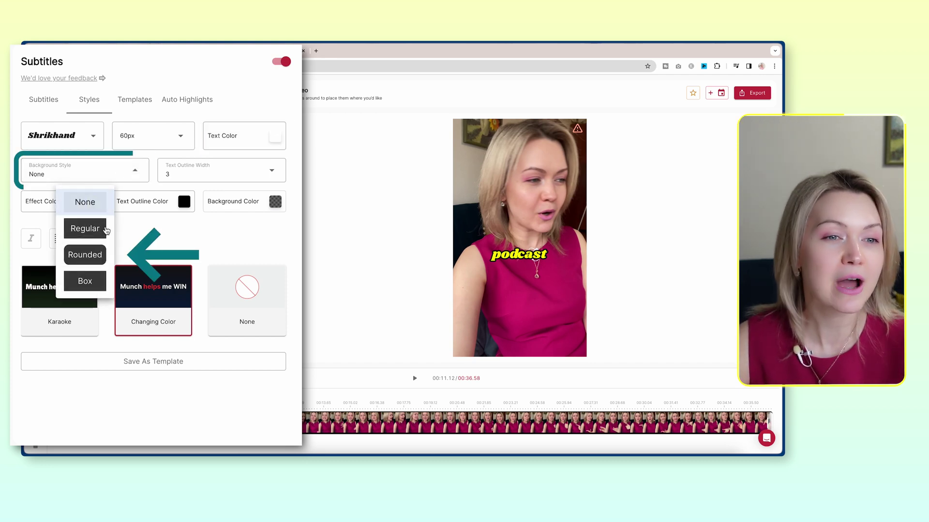
click(93, 260)
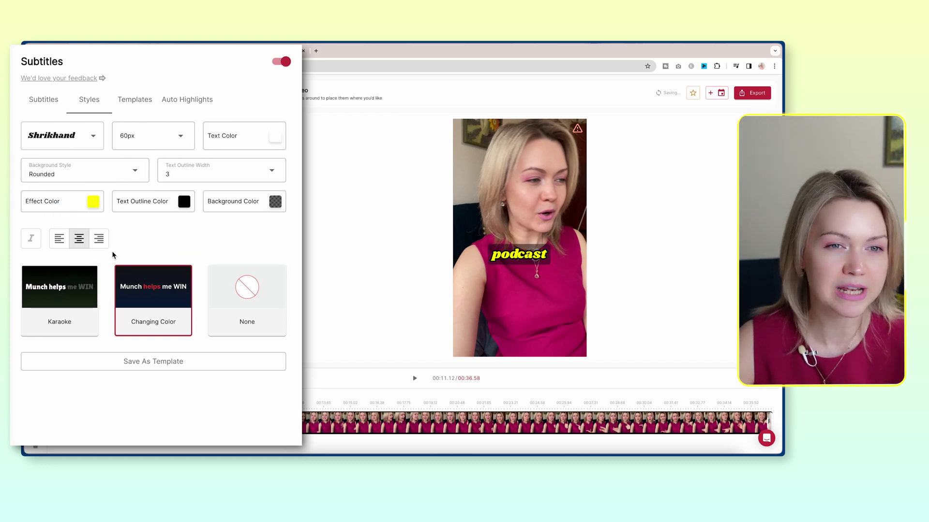
click(271, 203)
double_click(312, 317)
text(F5F6F7B3)
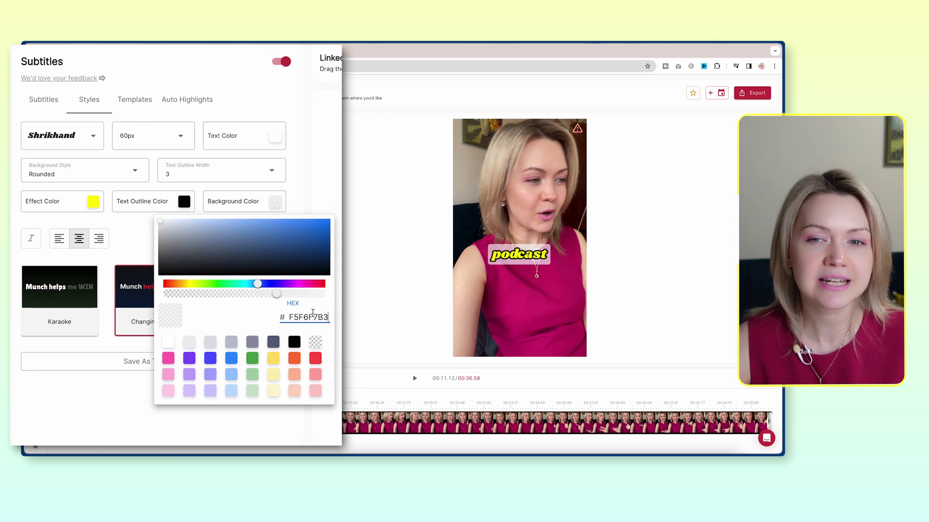
drag(252, 299, 222, 299)
click(305, 294)
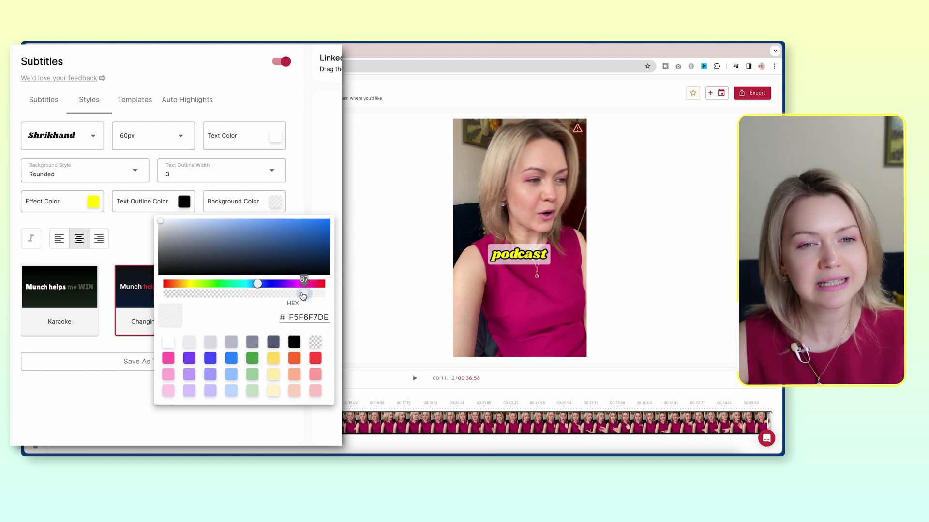
key(Escape)
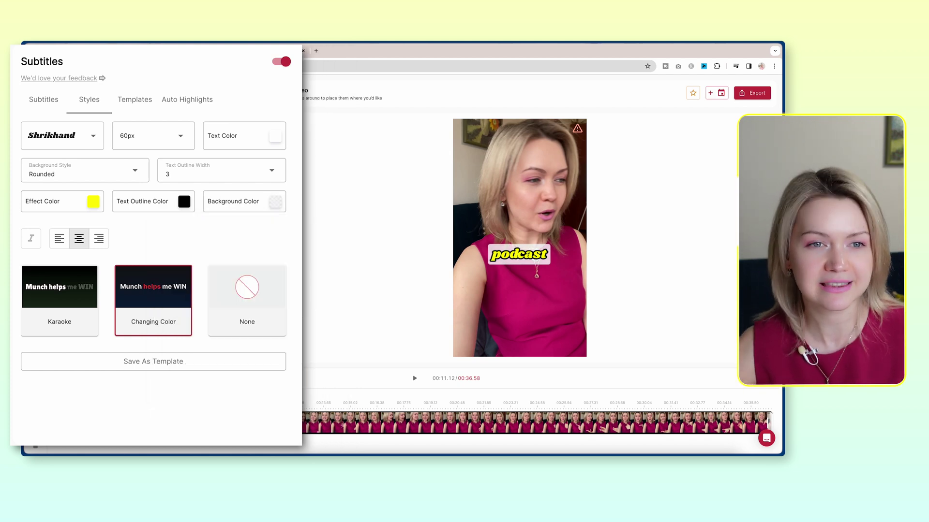
- Set the subtitle text outline color to 027180 and the outline width to 2
click(177, 209)
double_click(213, 317)
text(027180)
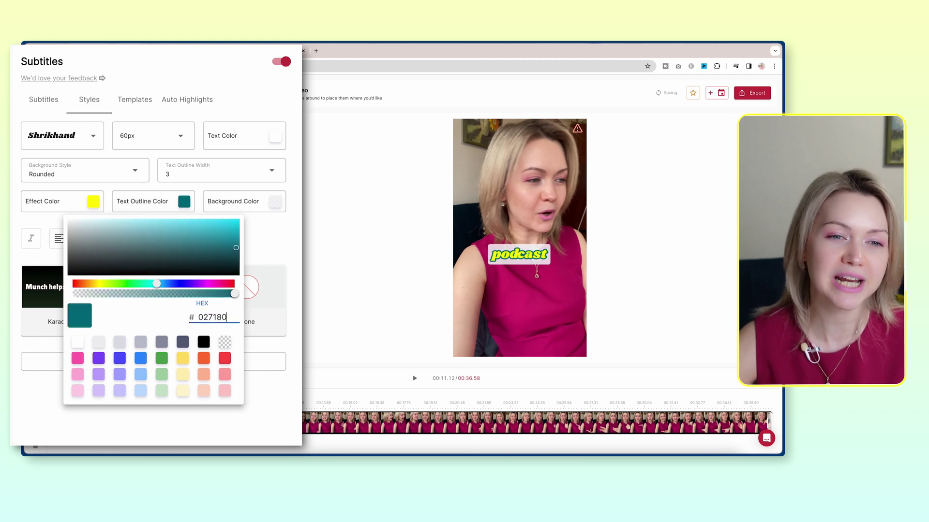
click(303, 217)
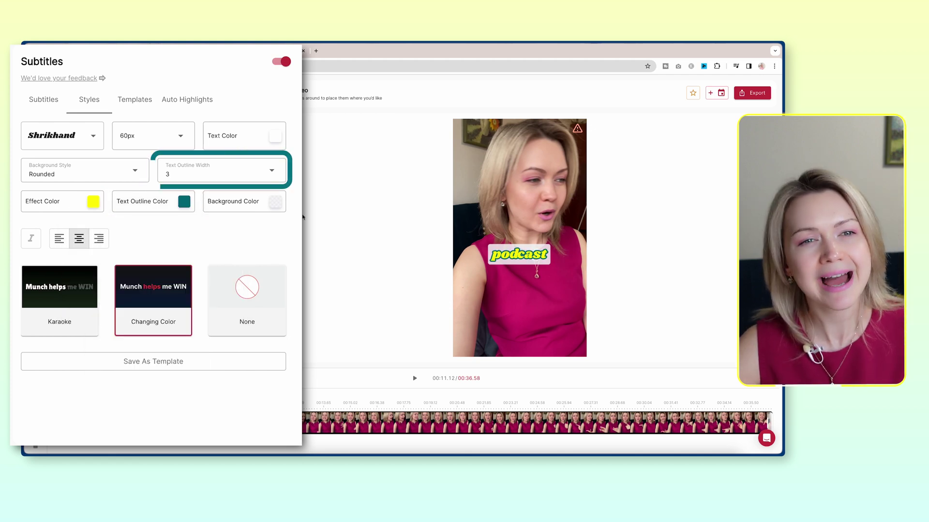
click(270, 175)
drag(239, 199, 214, 202)
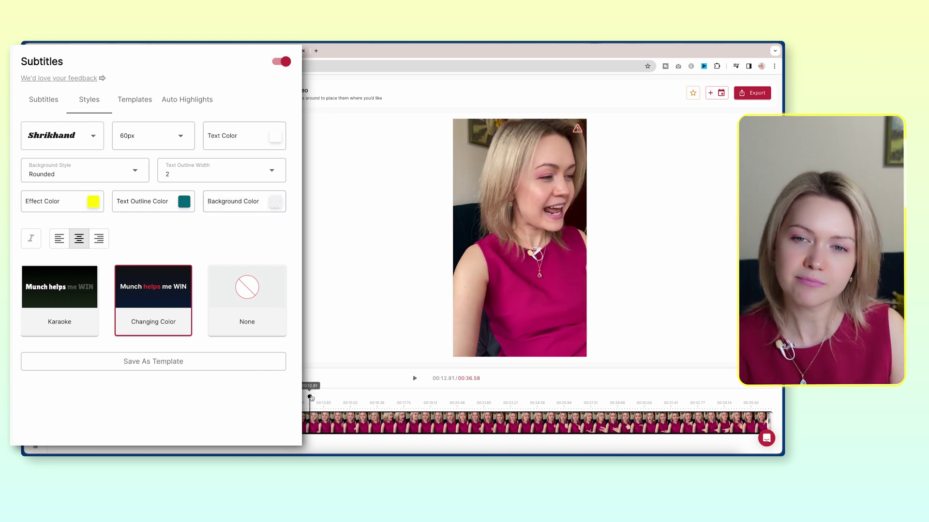
- Preview the subtitle at about 13.96 seconds and set the effect color to ECFE00
drag(314, 398, 330, 397)
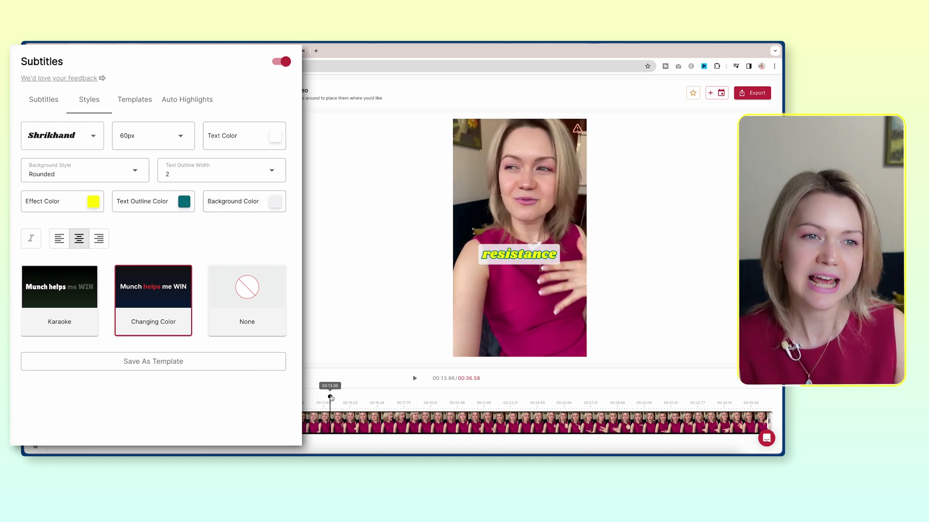
click(93, 203)
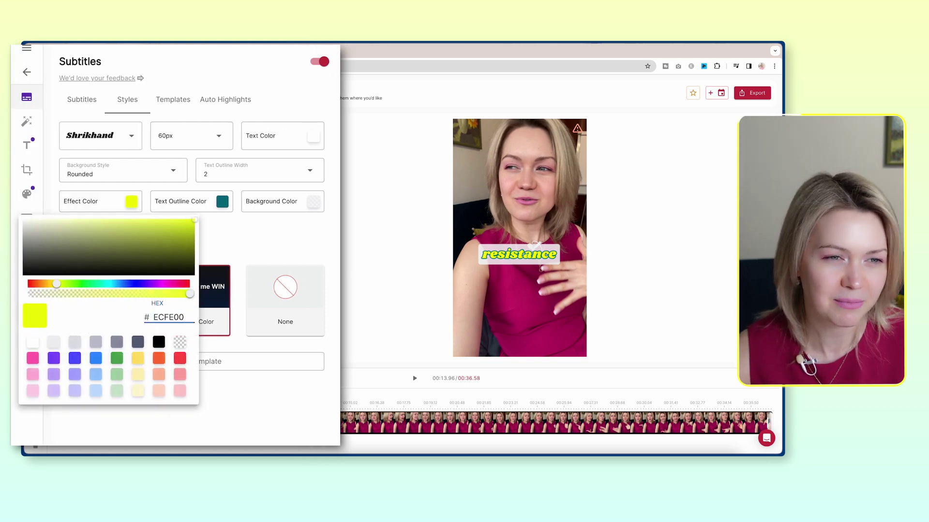
key(Return)
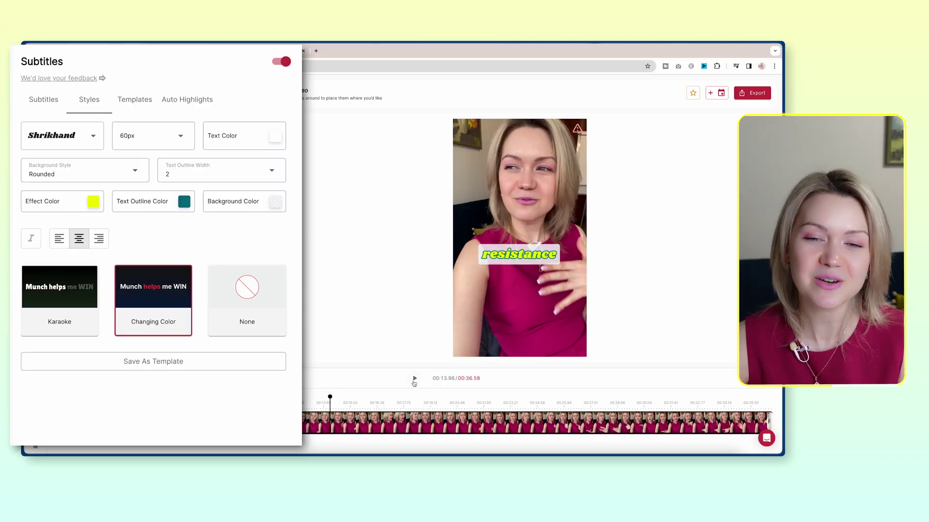
- Play the video to preview the styled subtitles, pause it and set the font size to 48px
click(414, 379)
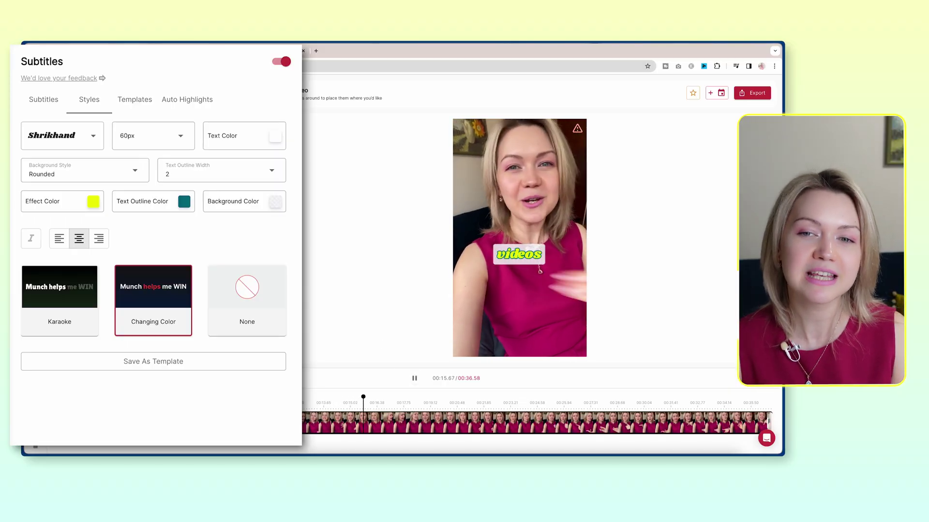
click(414, 380)
click(150, 131)
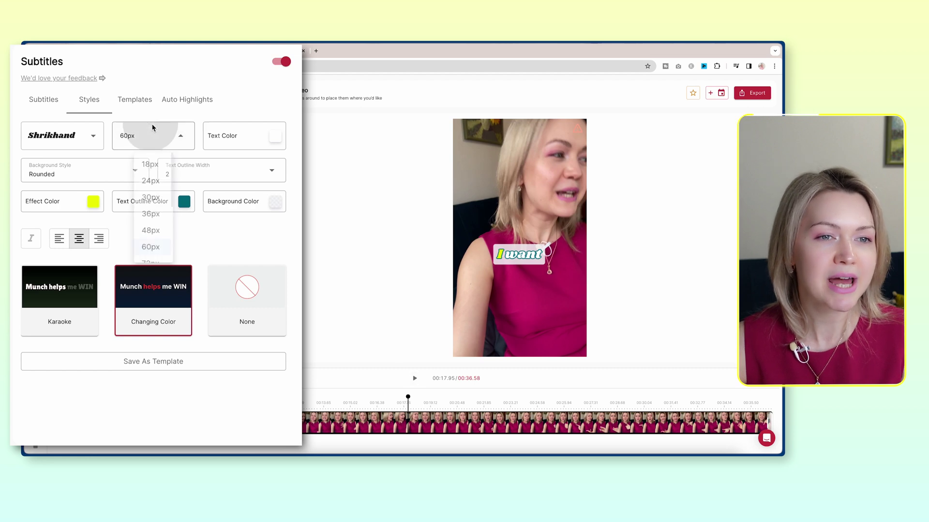
click(159, 238)
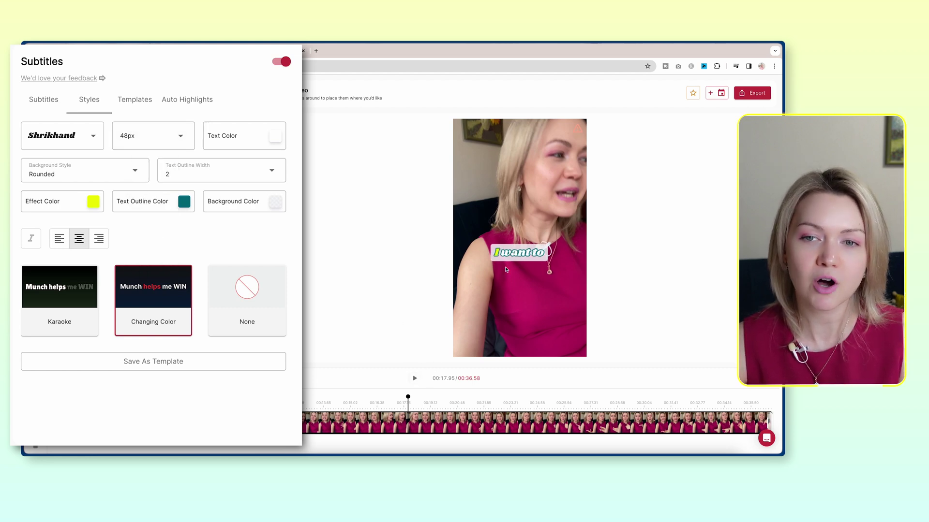
- Move the subtitles slightly lower onto the speaker's chest and save the current subtitle style as a named template
drag(524, 252, 513, 280)
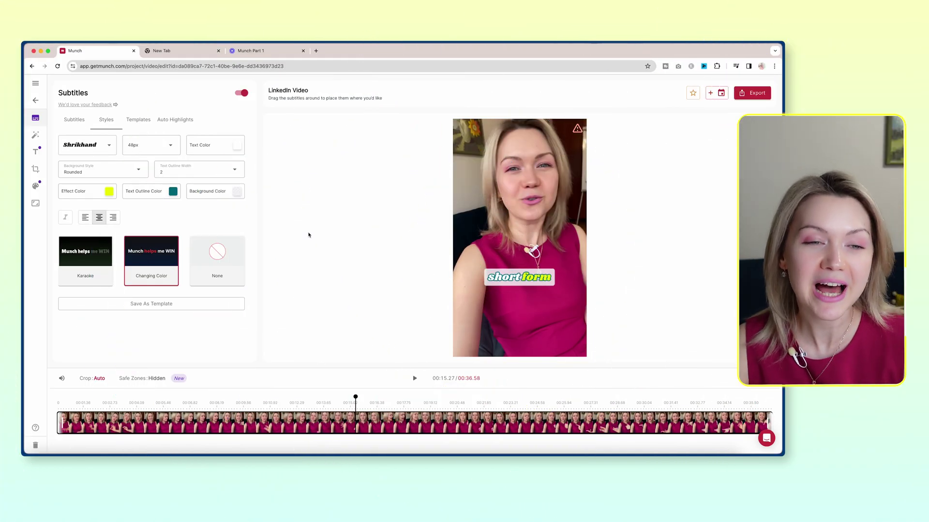
click(154, 307)
click(135, 306)
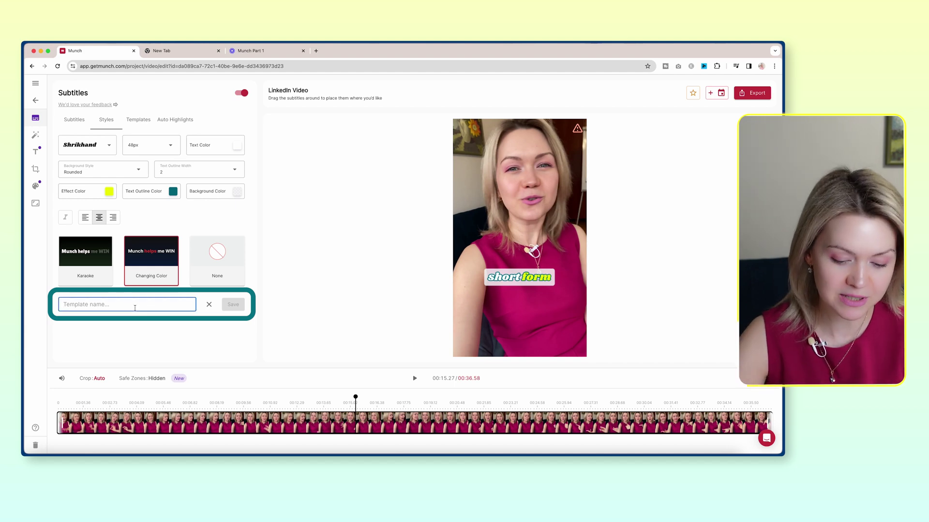
text(V)
click(233, 305)
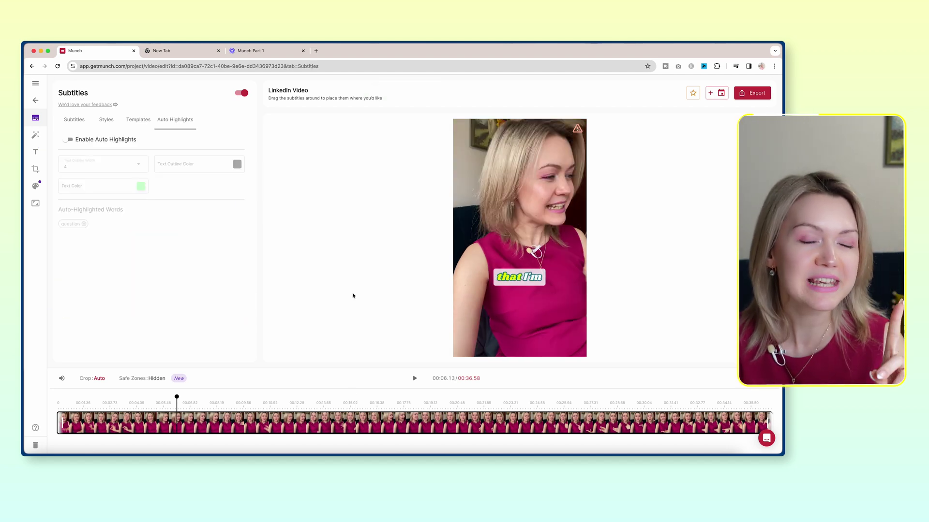
- Enable Auto Title and limit the title timing to the first 15% of the clip
click(35, 152)
click(326, 66)
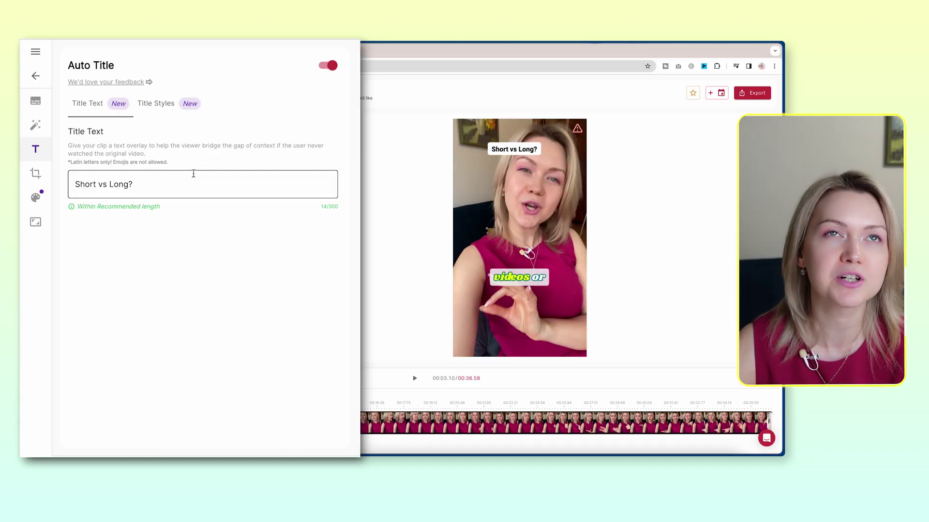
click(169, 107)
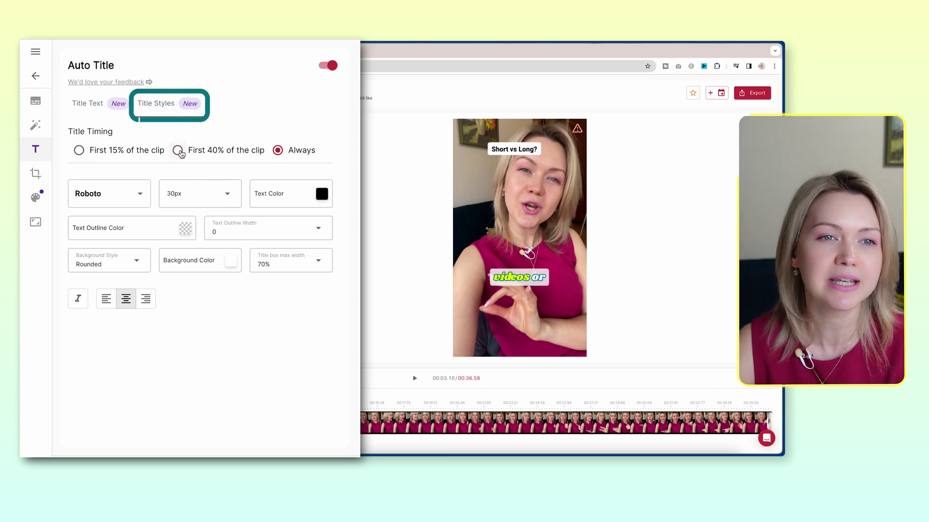
click(110, 150)
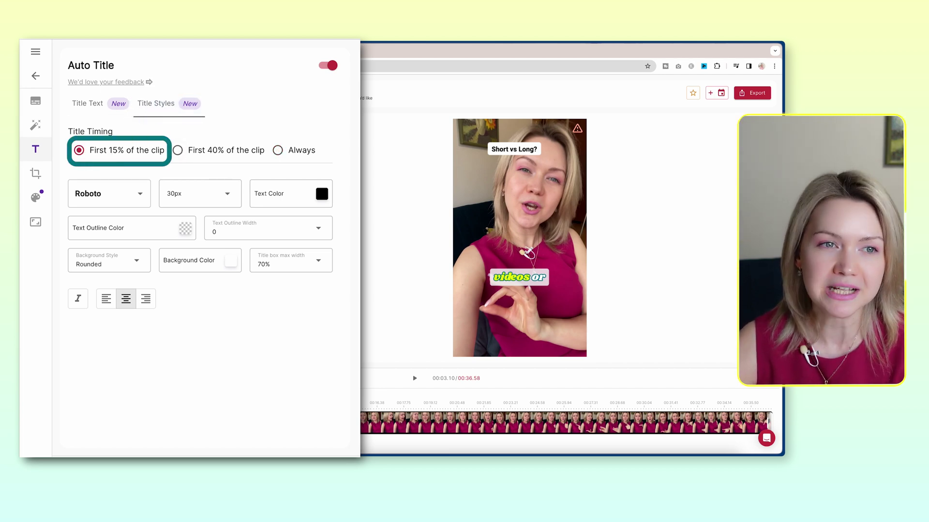
- Check the title text and its style options, and turn Auto Title off
click(89, 103)
click(133, 185)
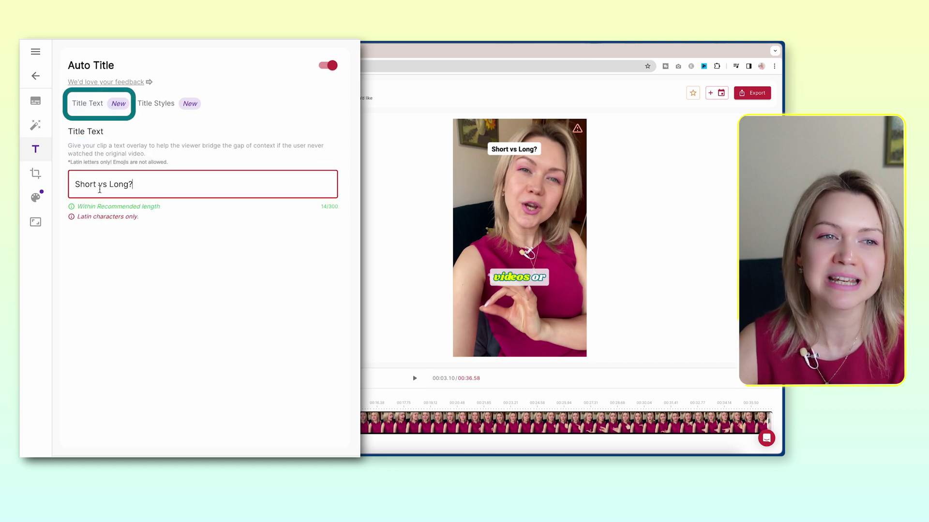
key(ctrl+a)
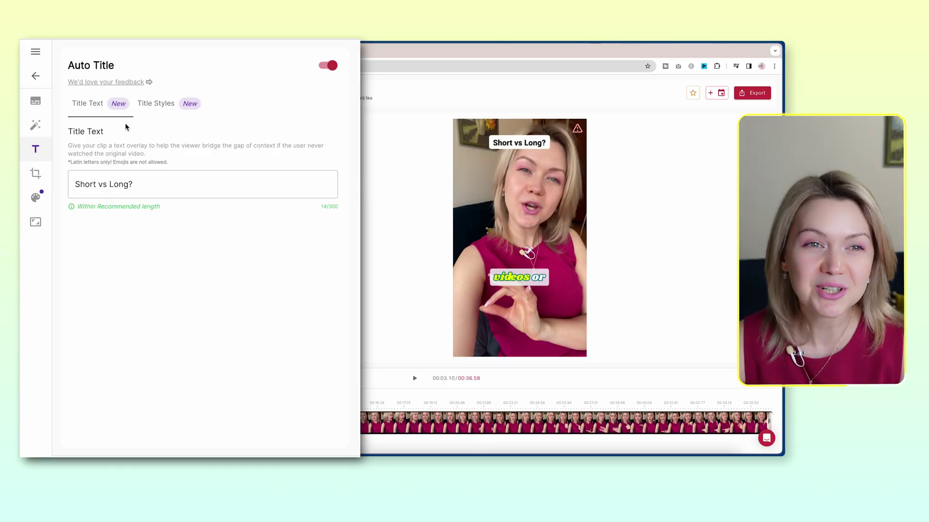
click(153, 111)
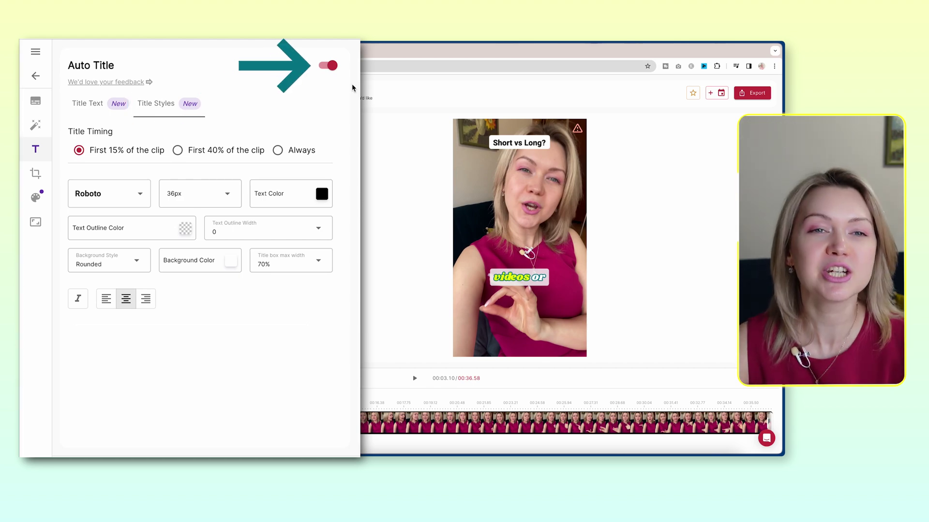
click(334, 68)
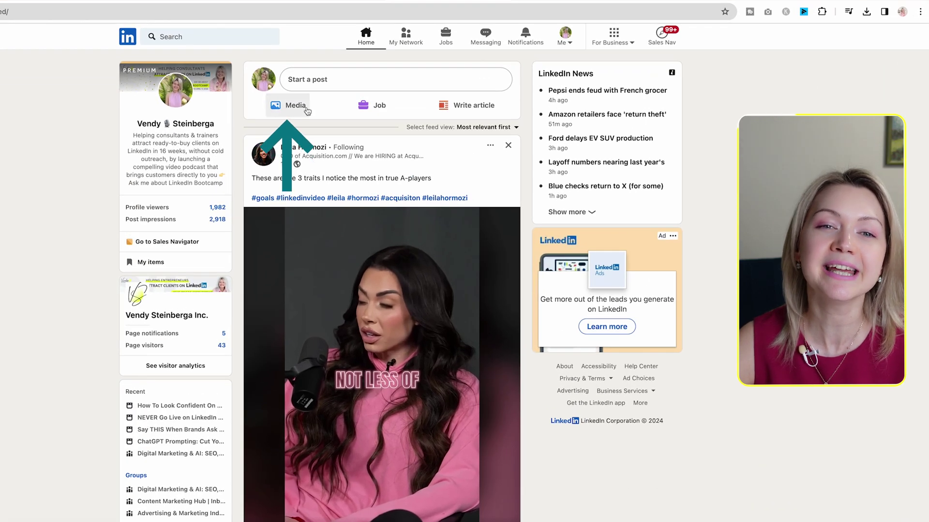
- Switch to LinkedIn, start a media post, preview Munch Subtitles.mp4 from the Example folder and upload it
click(324, 133)
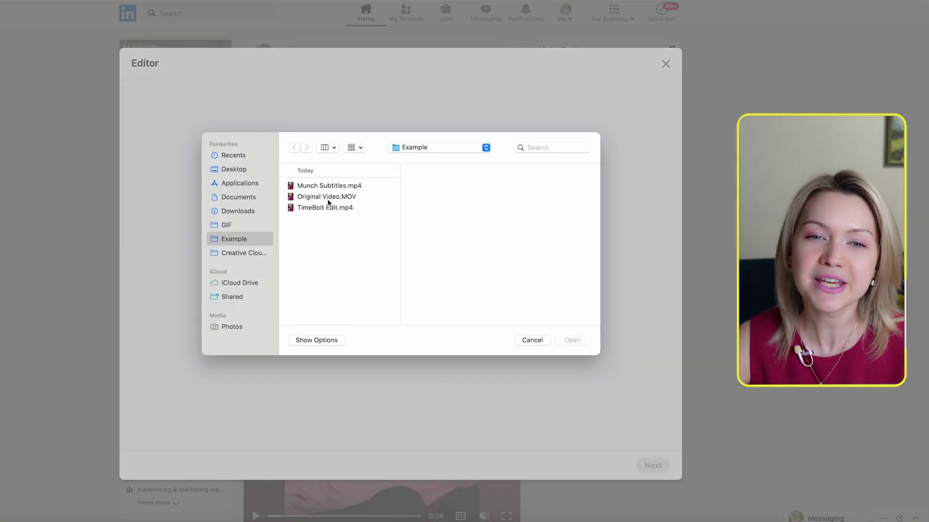
click(327, 190)
key(space)
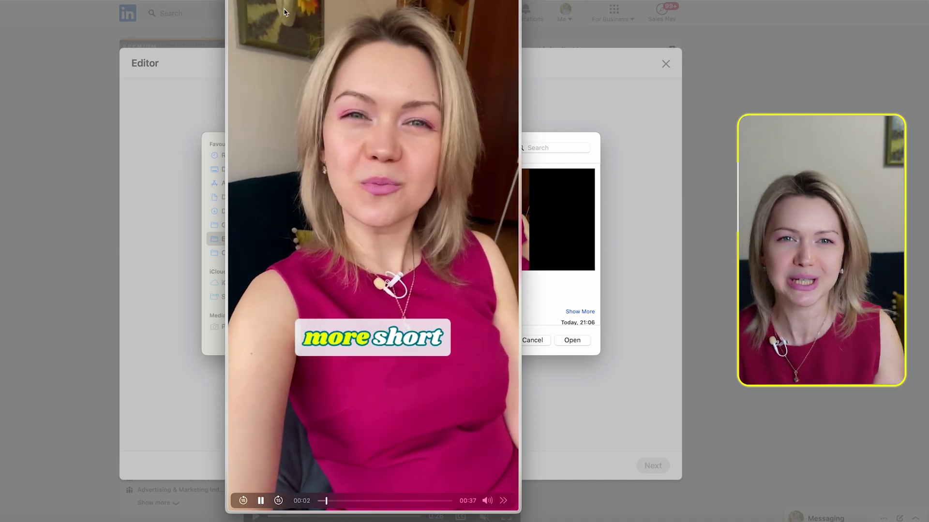
key(space)
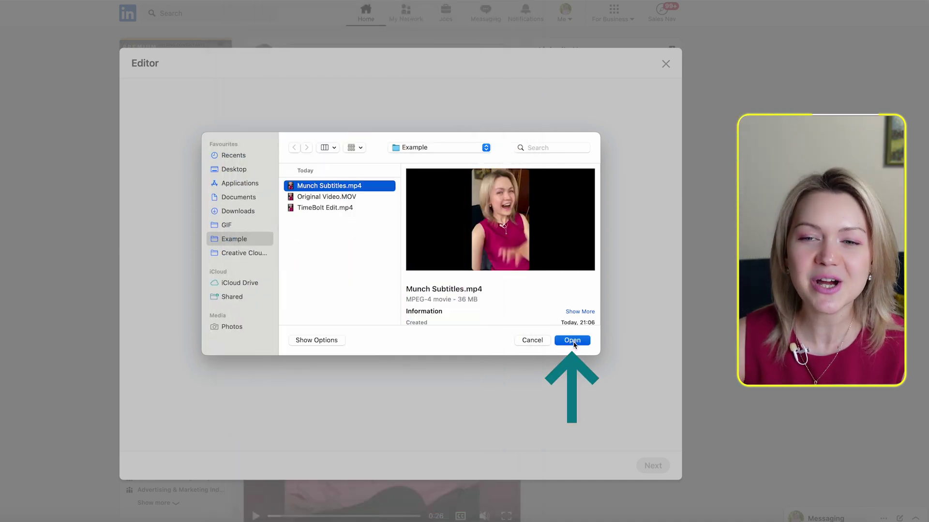
click(572, 340)
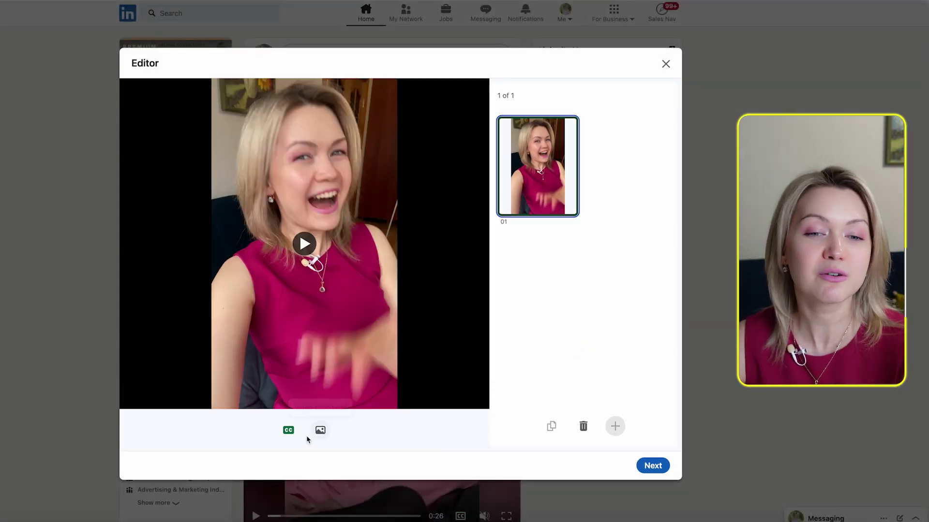
- Turn off auto captions for the uploaded video and apply the change
click(287, 431)
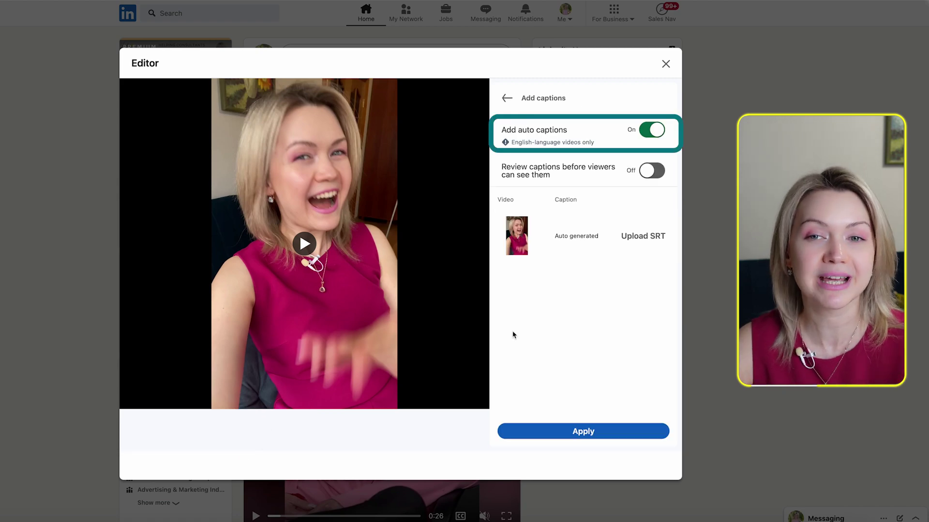
click(657, 132)
click(572, 428)
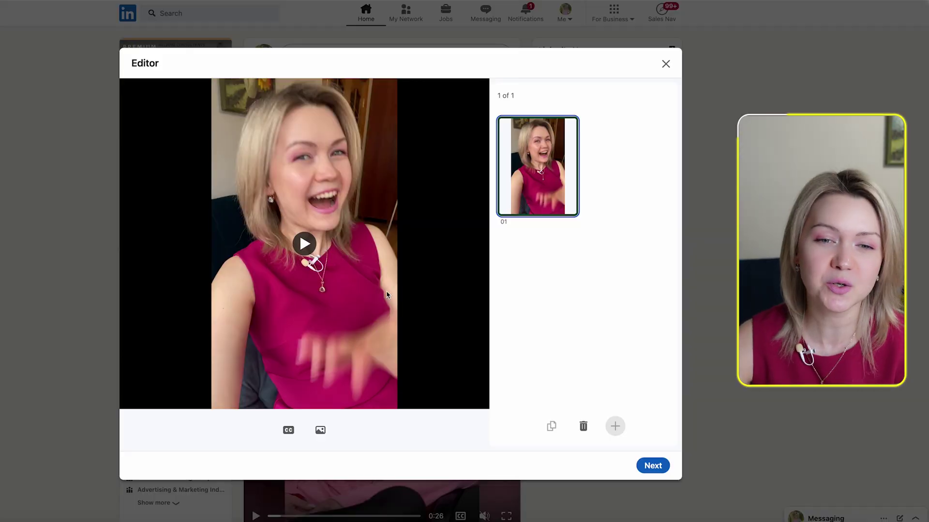
- Add the image Screenshot 2024-04-04 at 21.09.05 as the video thumbnail and continue to the post composer
click(320, 430)
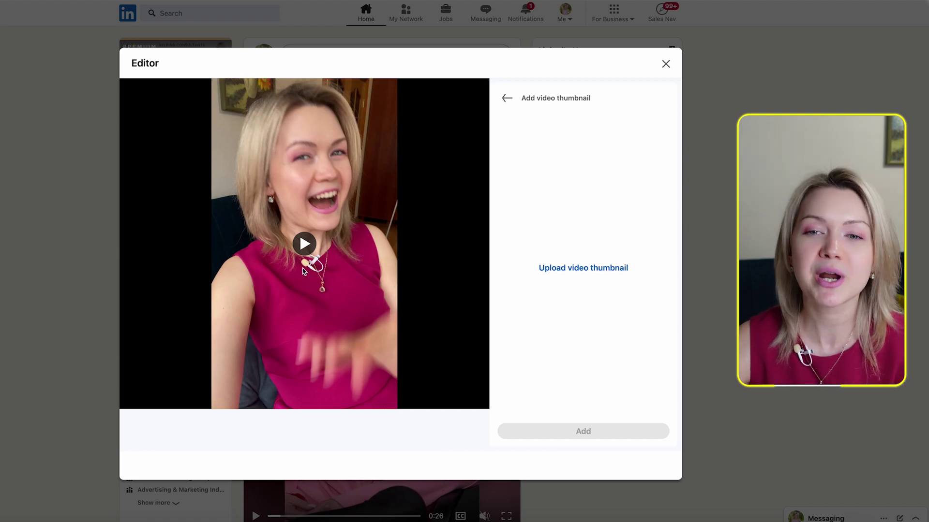
click(568, 265)
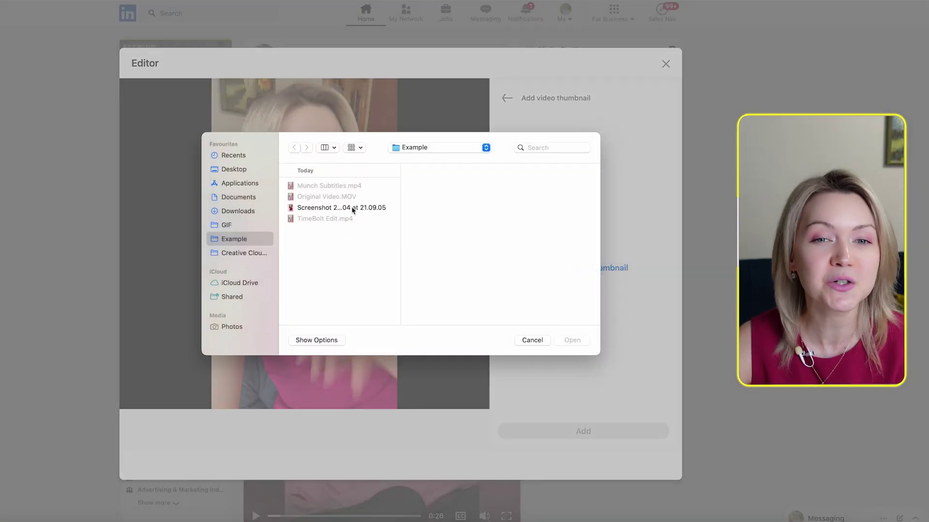
click(353, 209)
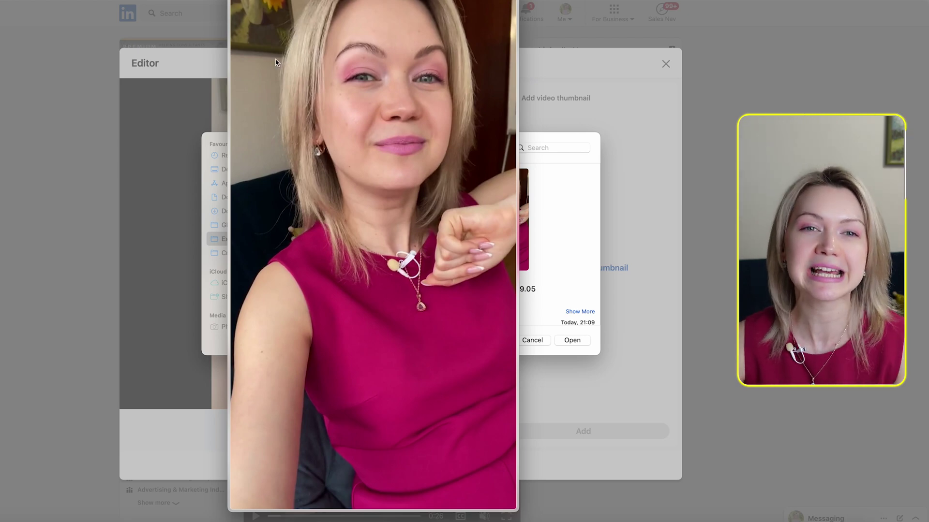
key(space)
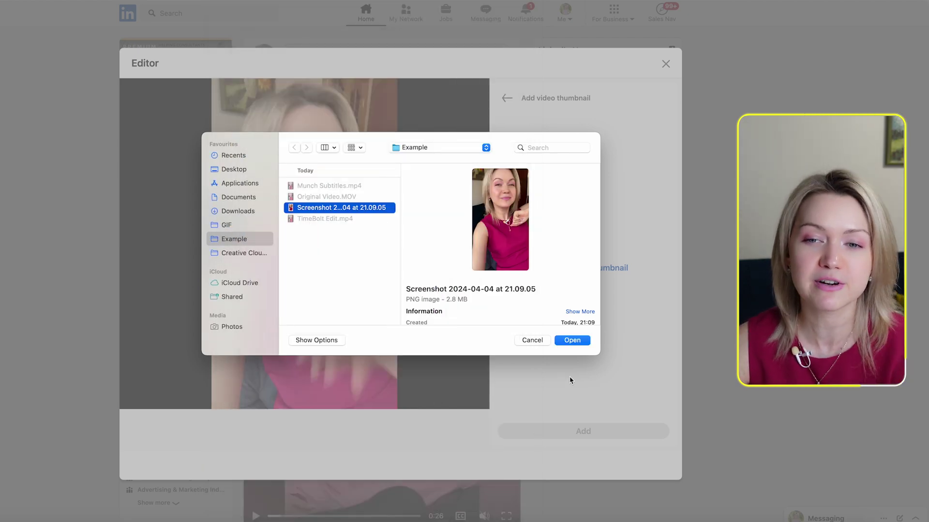
click(571, 341)
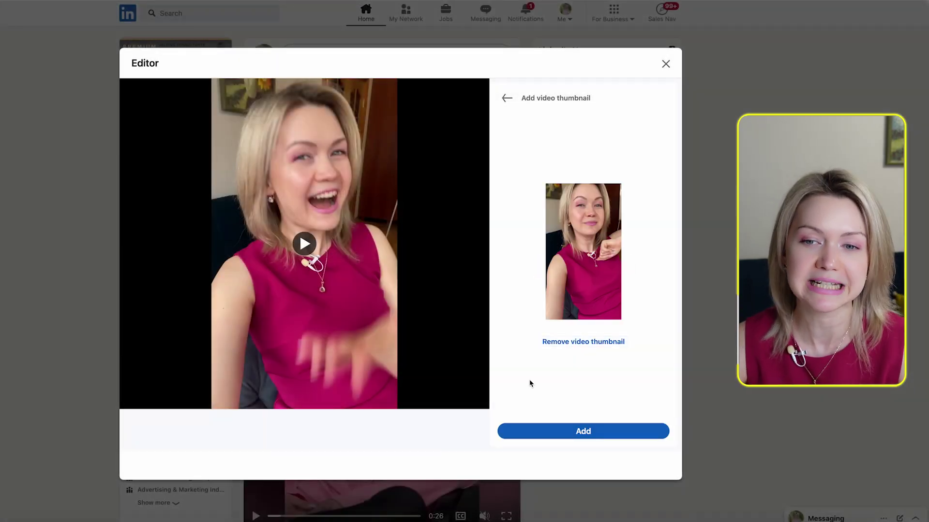
click(575, 435)
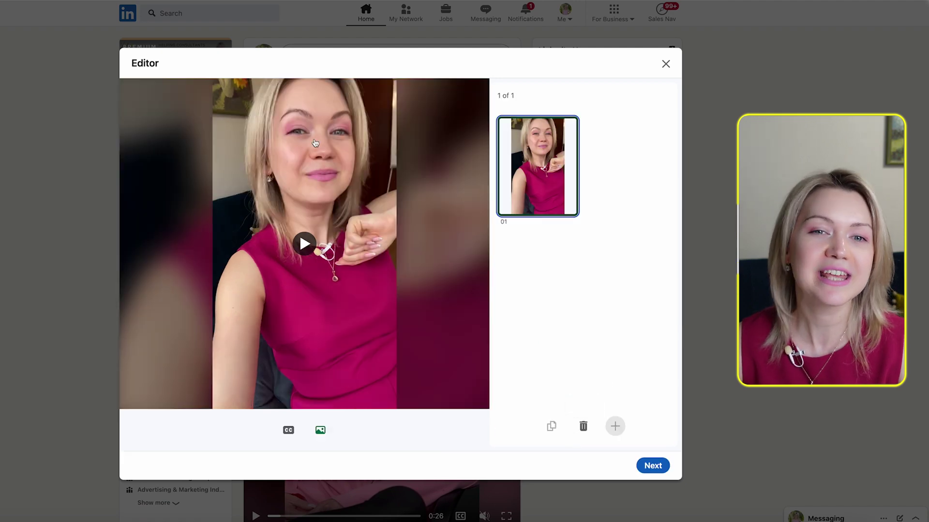
click(653, 466)
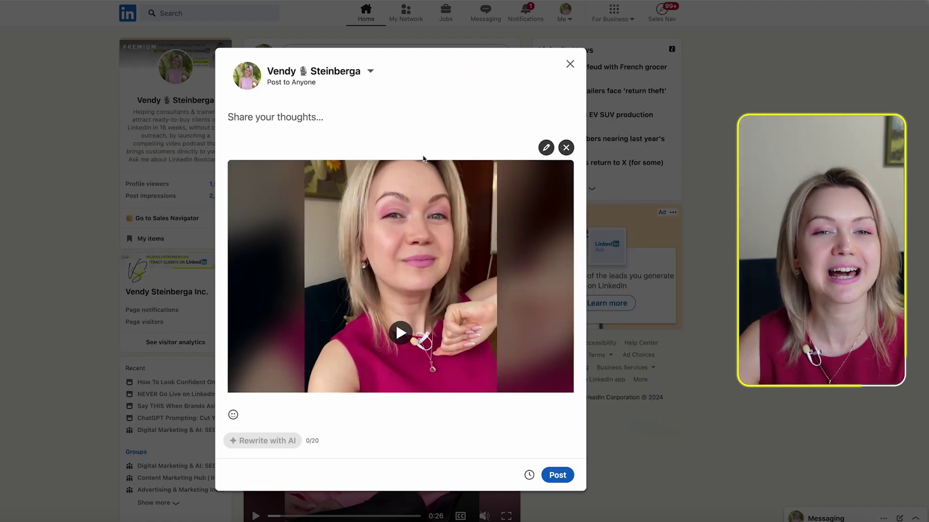